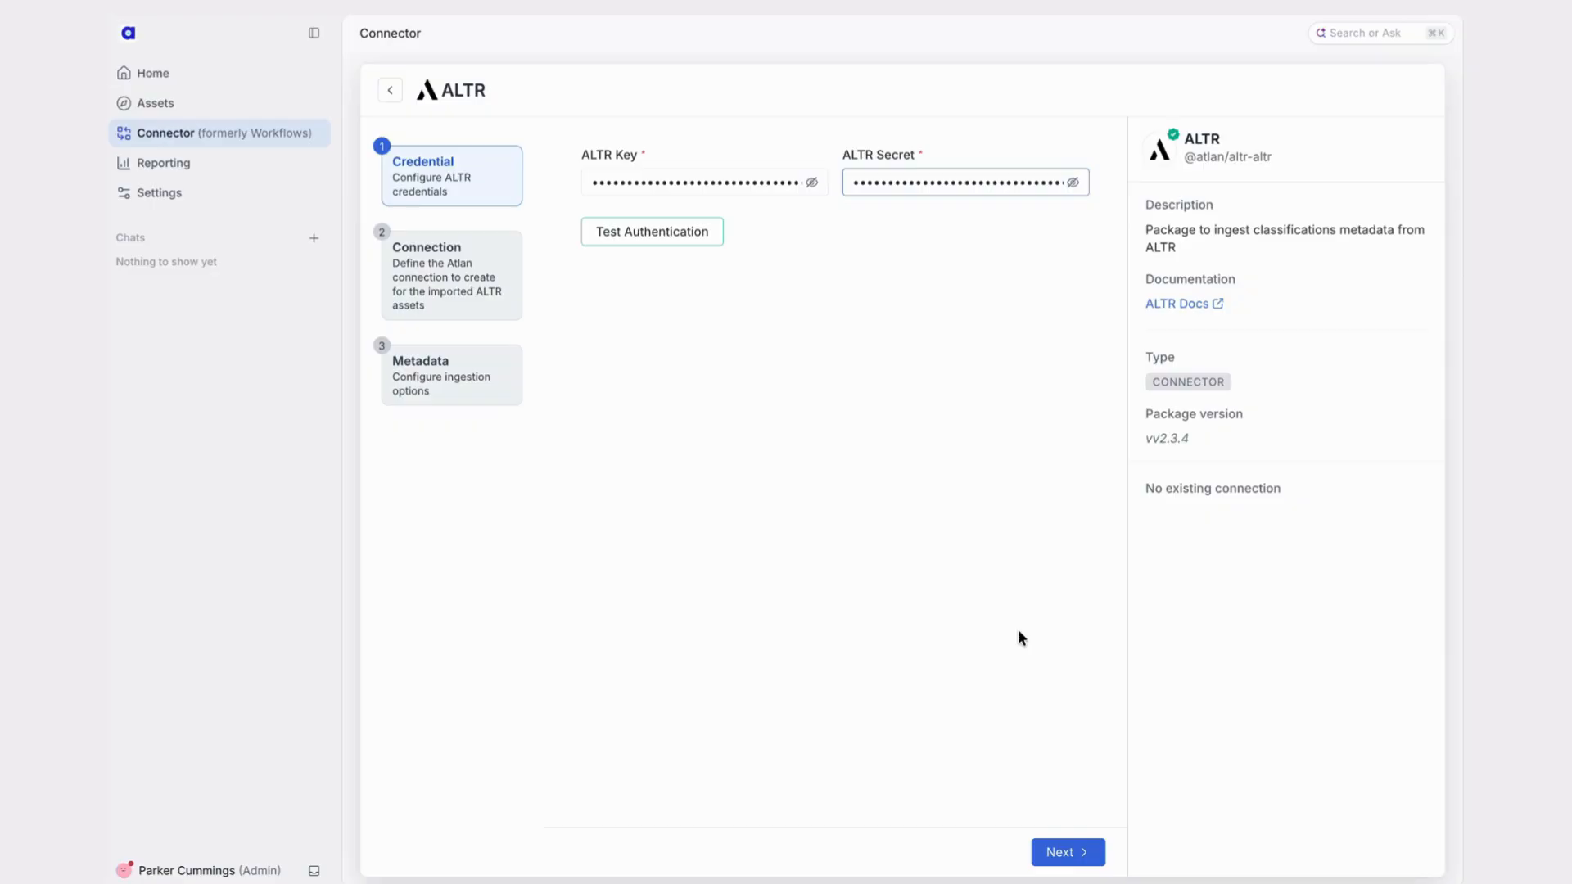
# Submit the entered ALTR credentials for authentication and name the connection "atlan-altr-demo".
pyautogui.click(1078, 857)
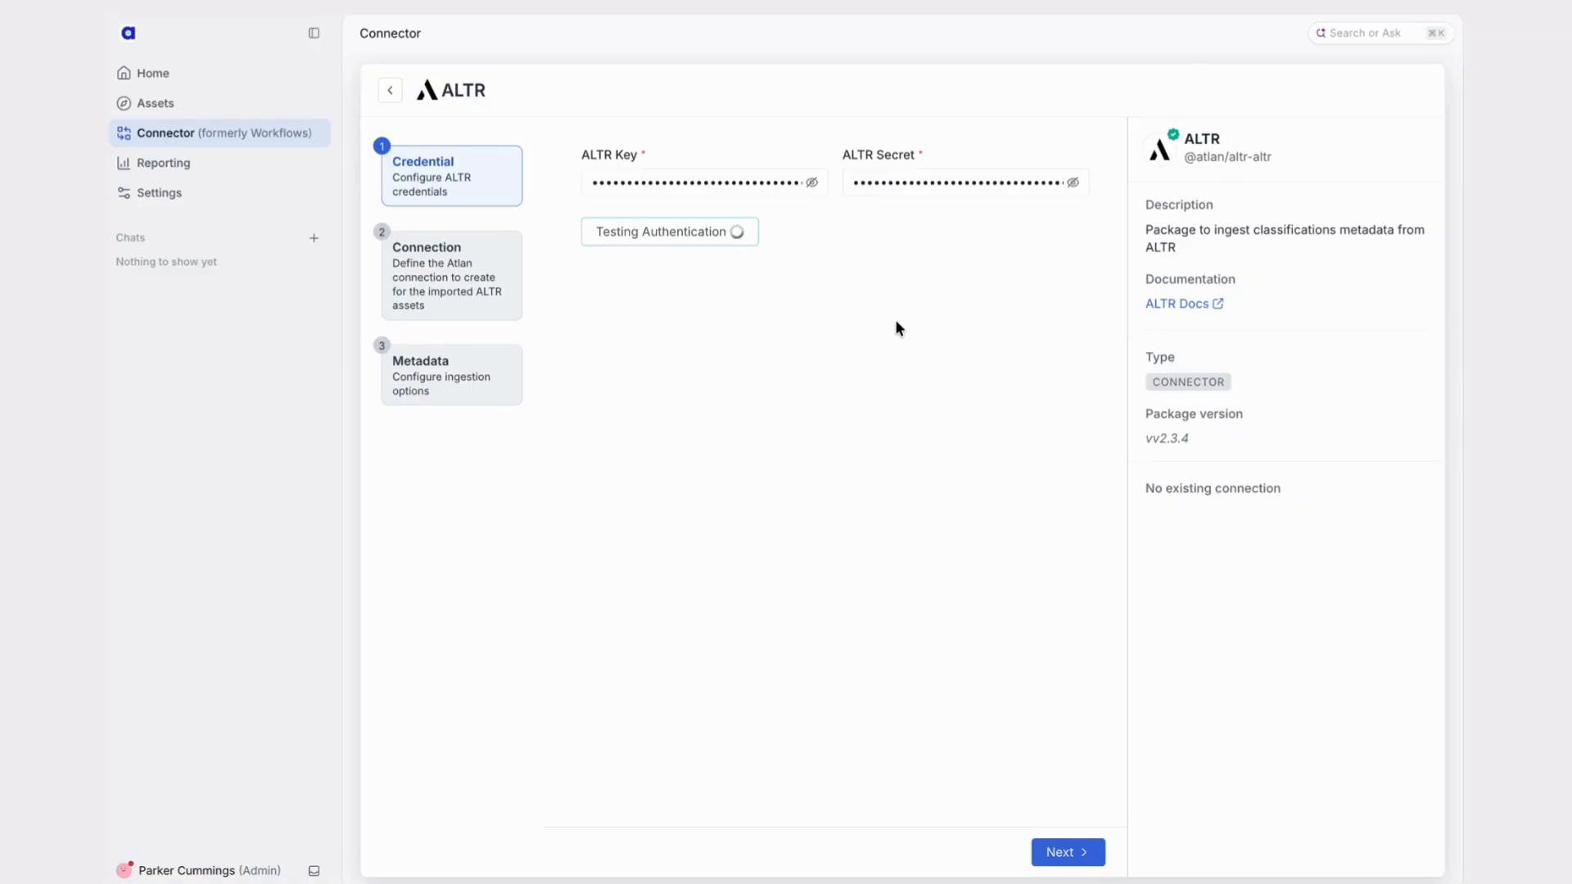
pyautogui.click(1151, 30)
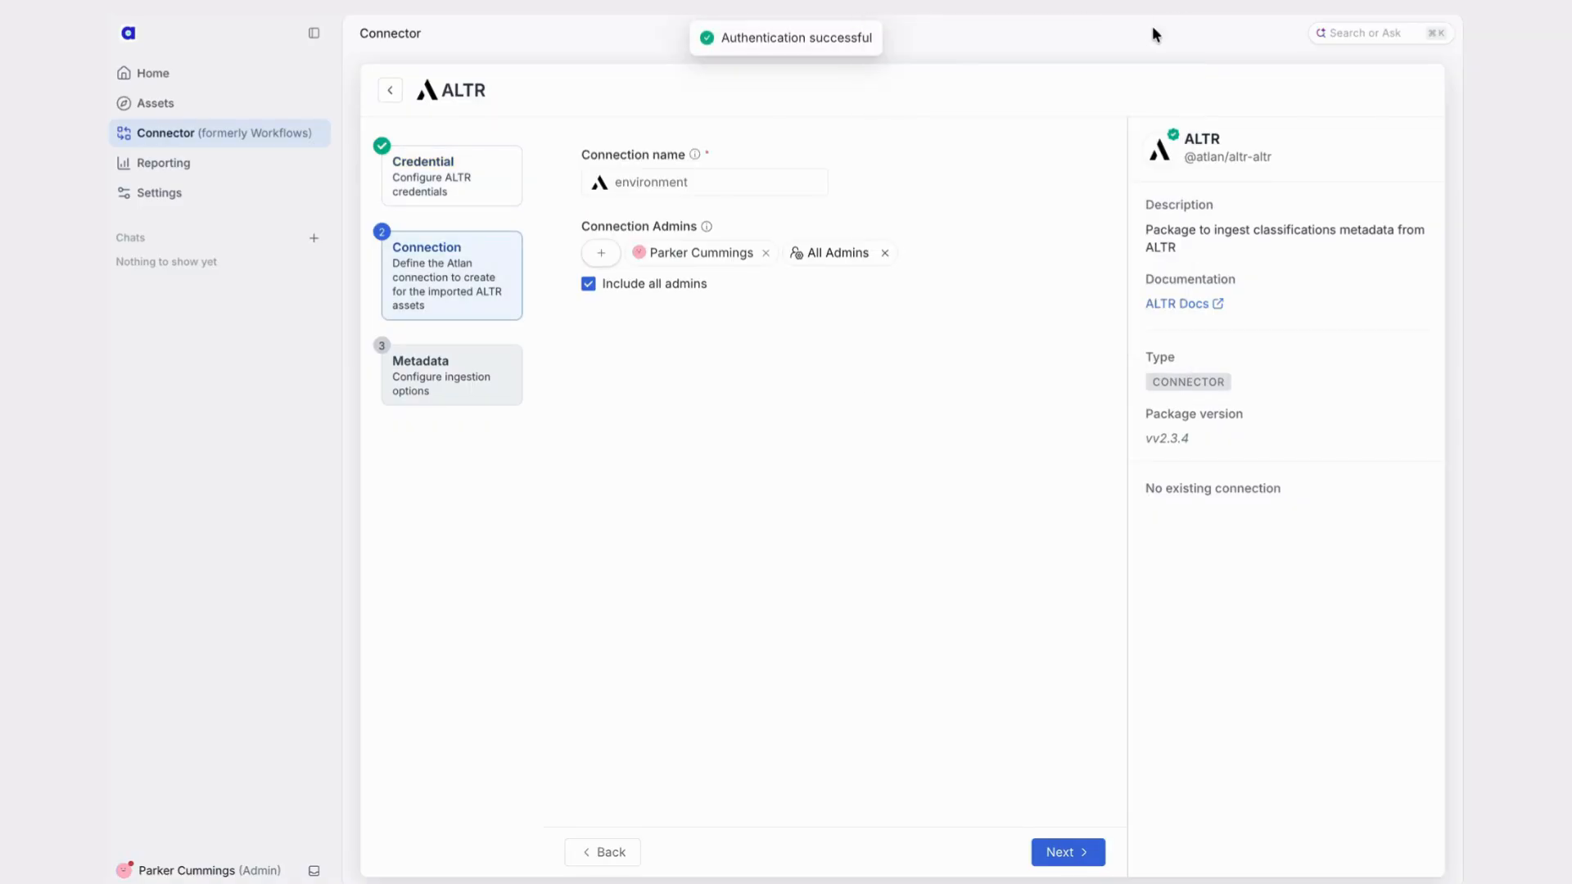
pyautogui.click(708, 183)
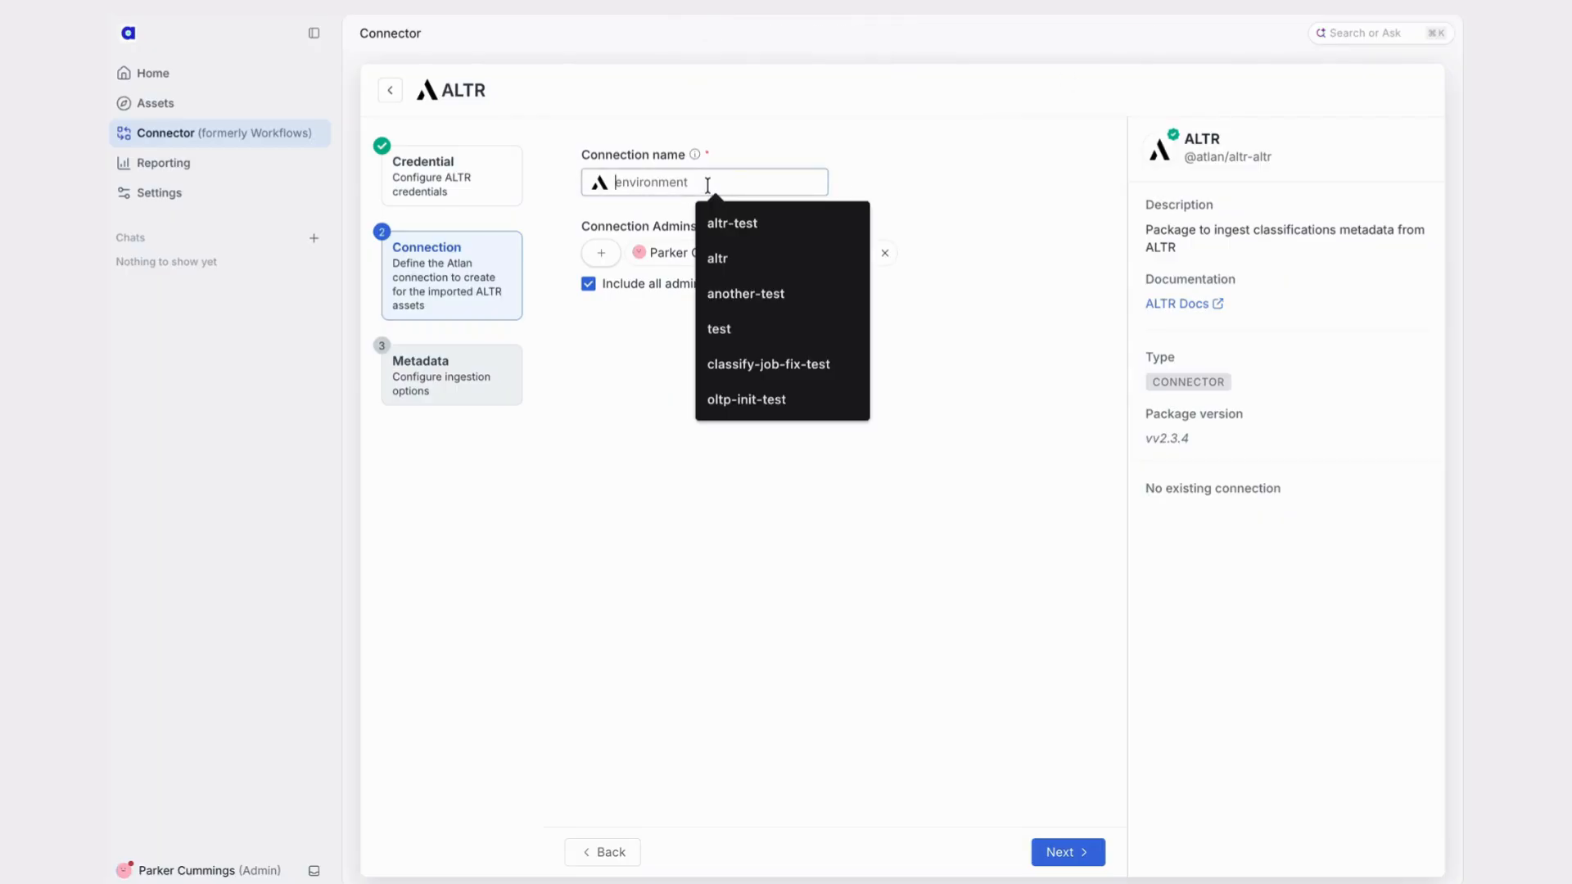
pyautogui.click(691, 140)
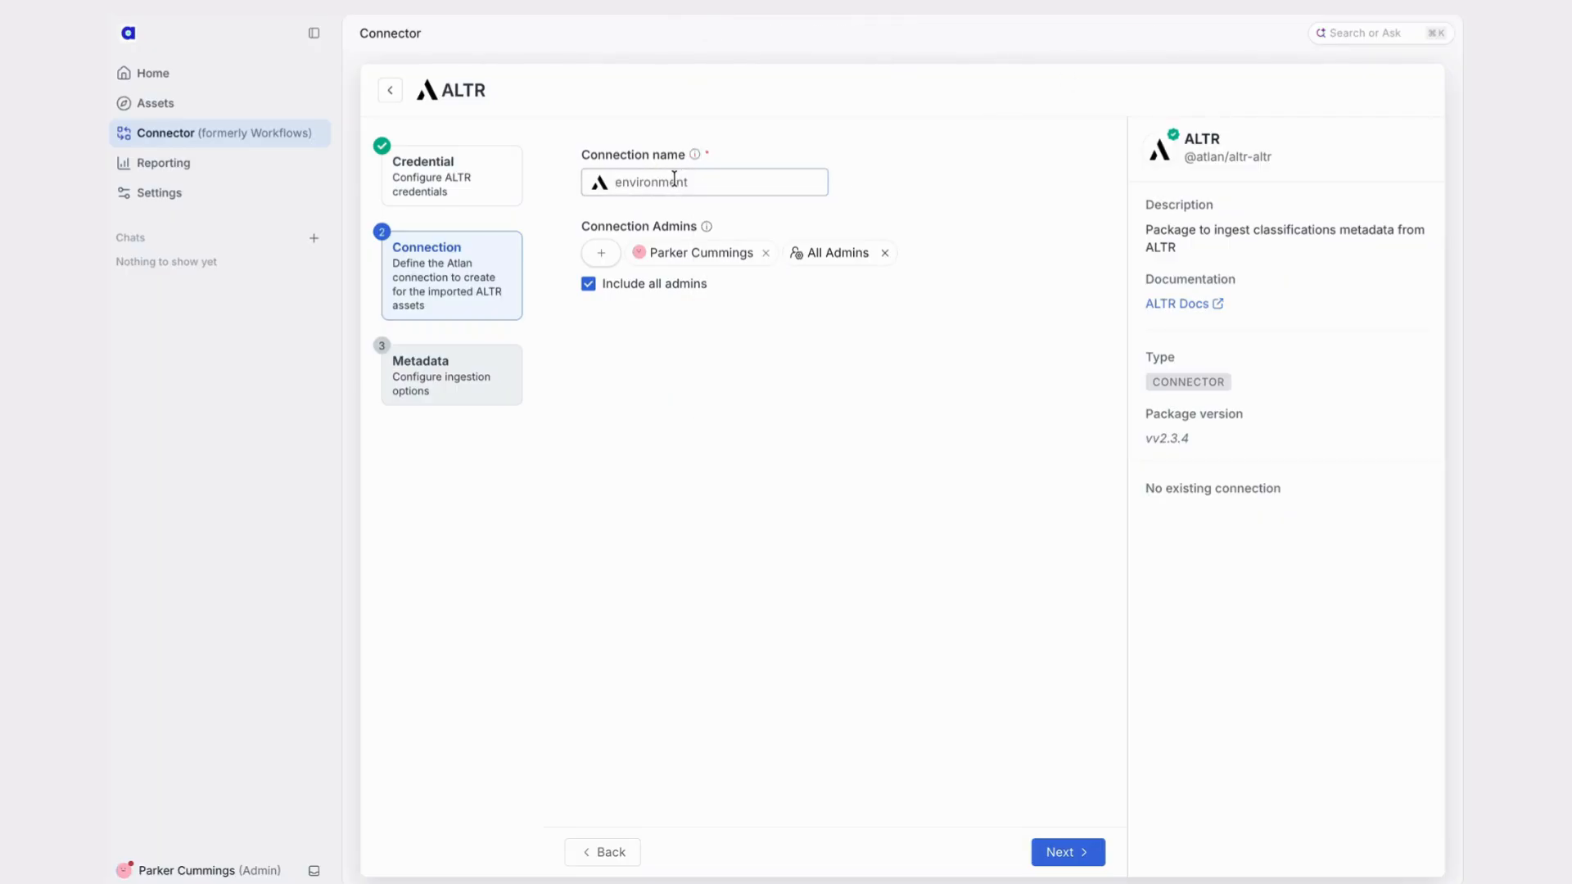
pyautogui.click(673, 177)
pyautogui.write('atlan-altr-demo')
# Add the ALTR group to the connection admins and proceed to the metadata configuration.
pyautogui.click(606, 253)
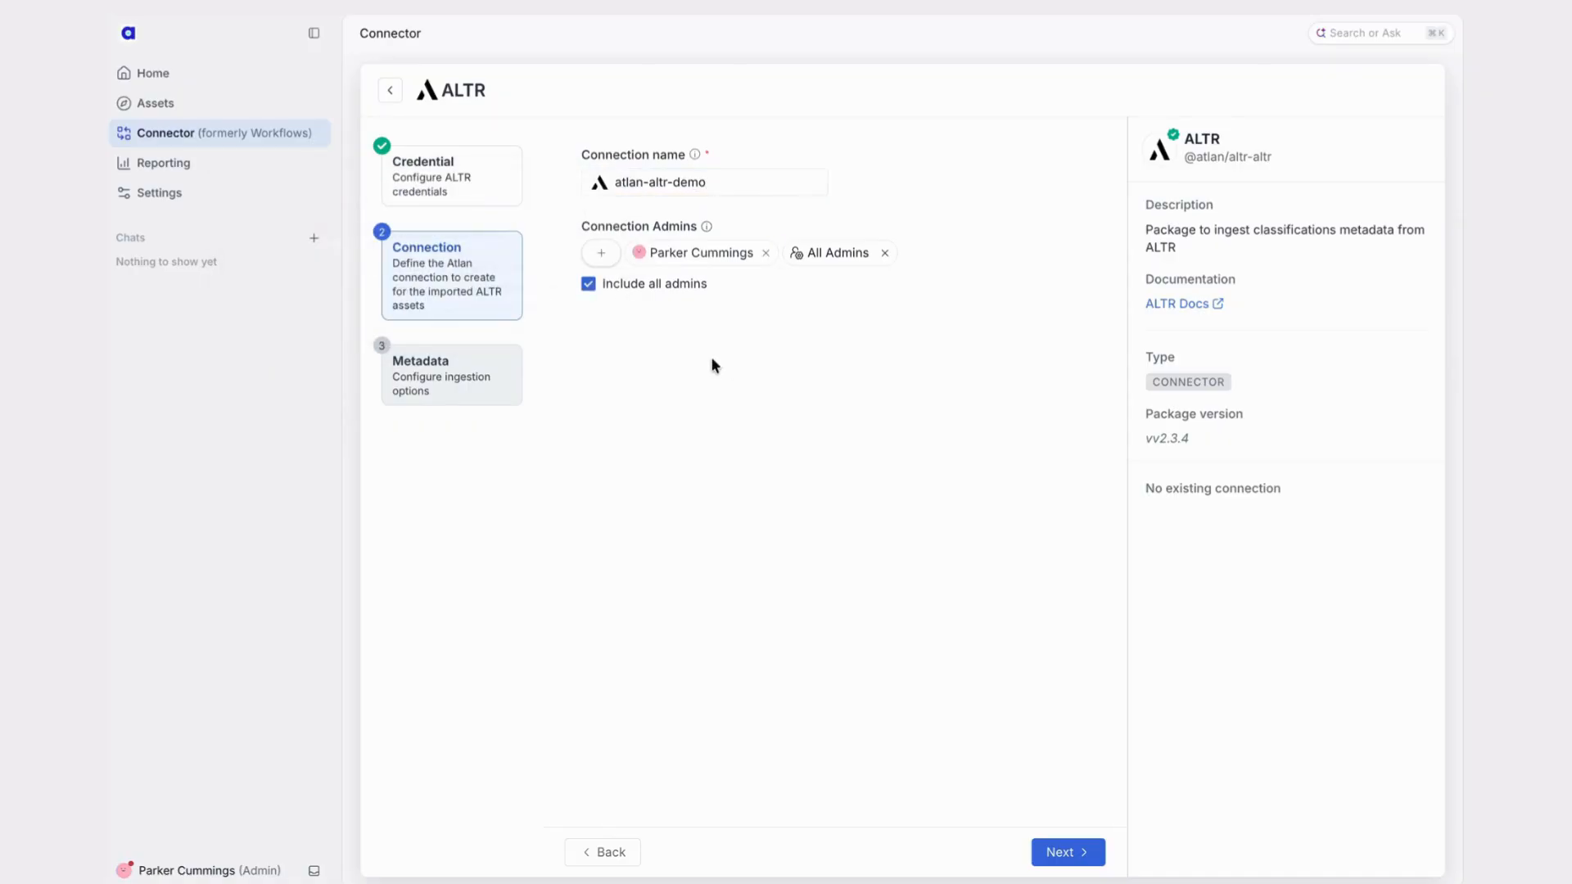
pyautogui.click(815, 319)
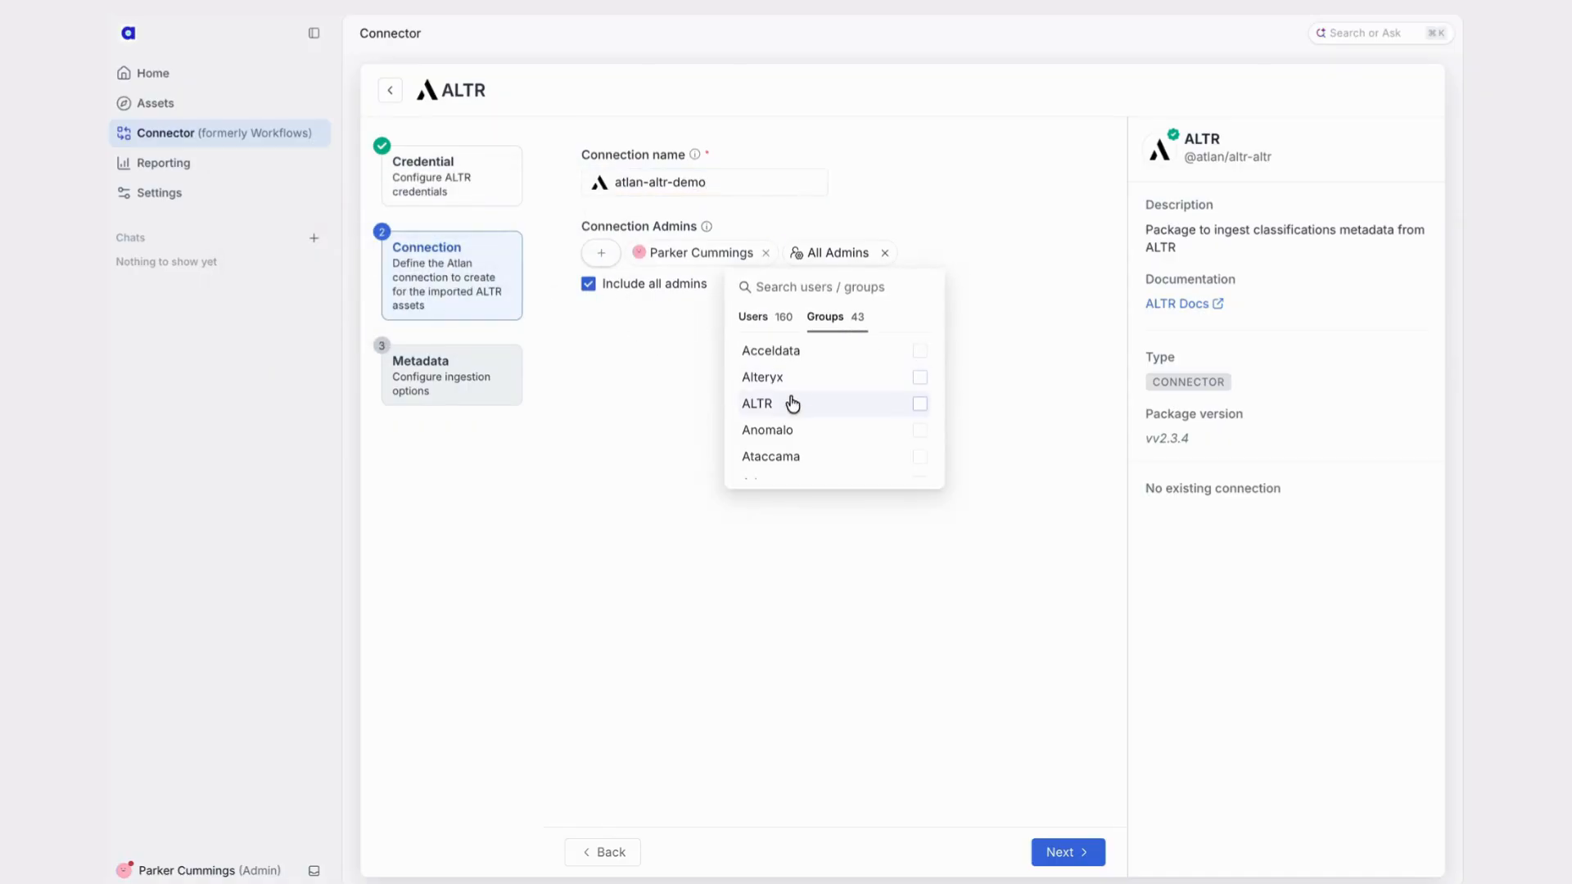
pyautogui.click(785, 406)
pyautogui.click(677, 399)
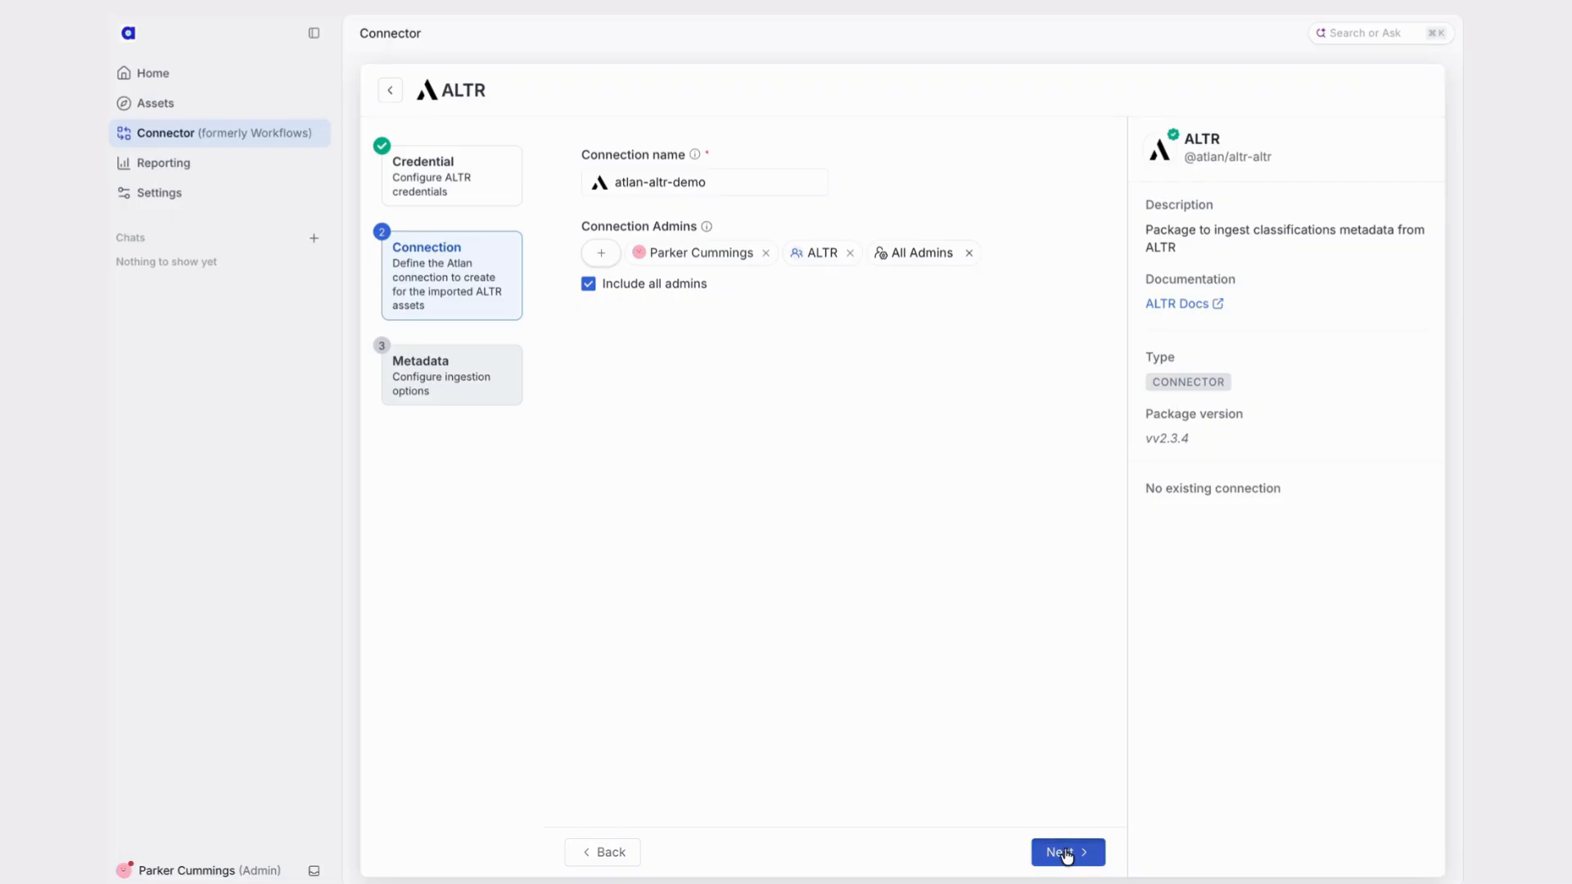
pyautogui.click(1064, 852)
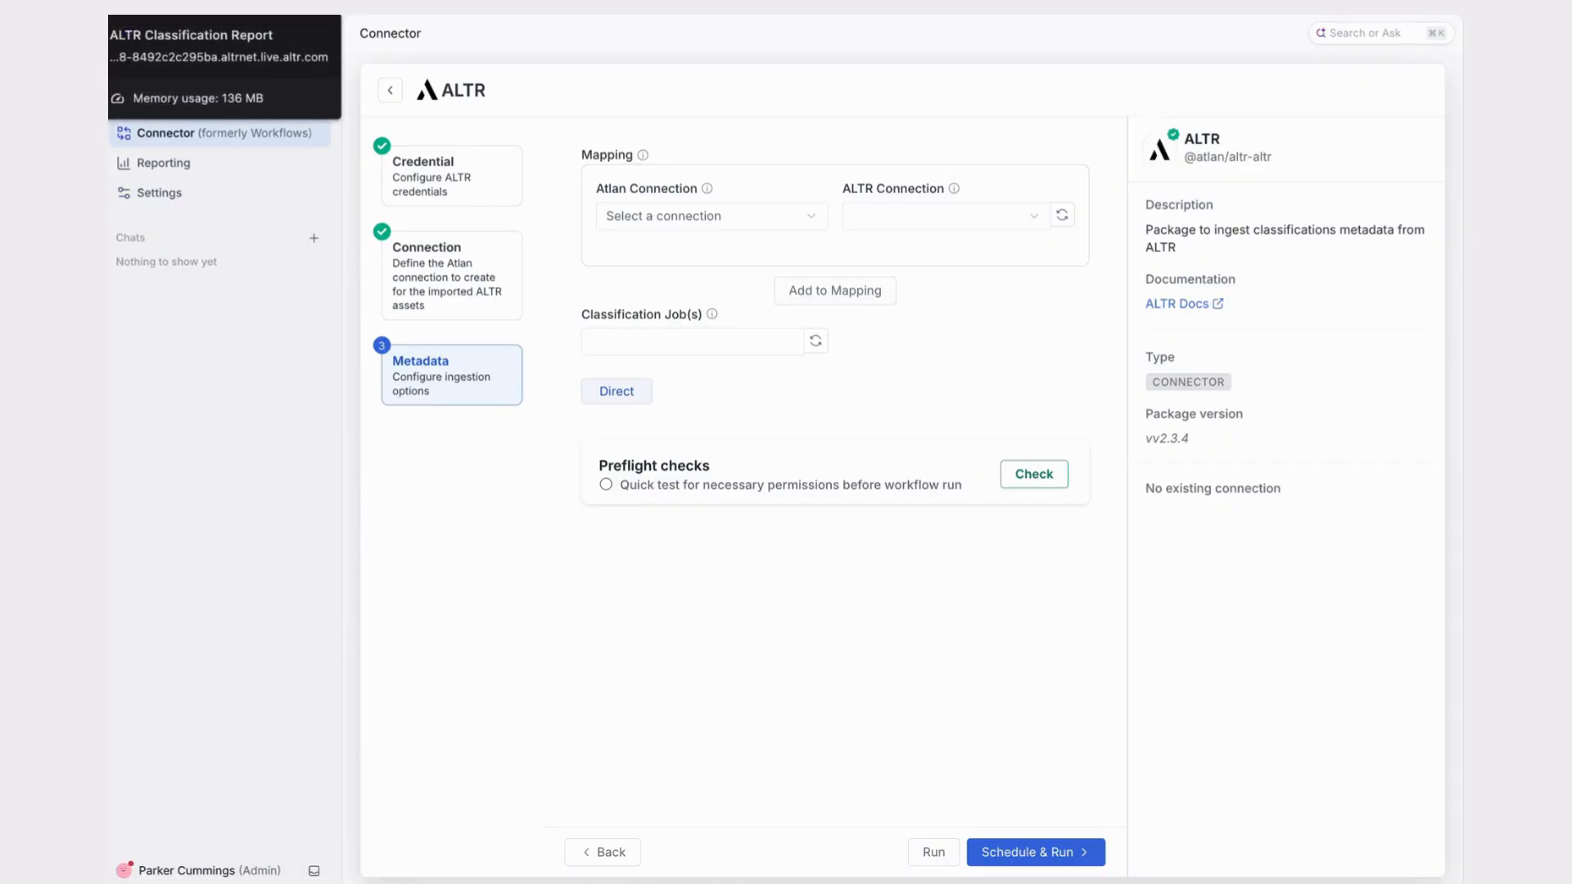
# Switch to ALTR and open the sandbox data source's 07/20/2026 demo-collection classification report.
pyautogui.click(164, 6)
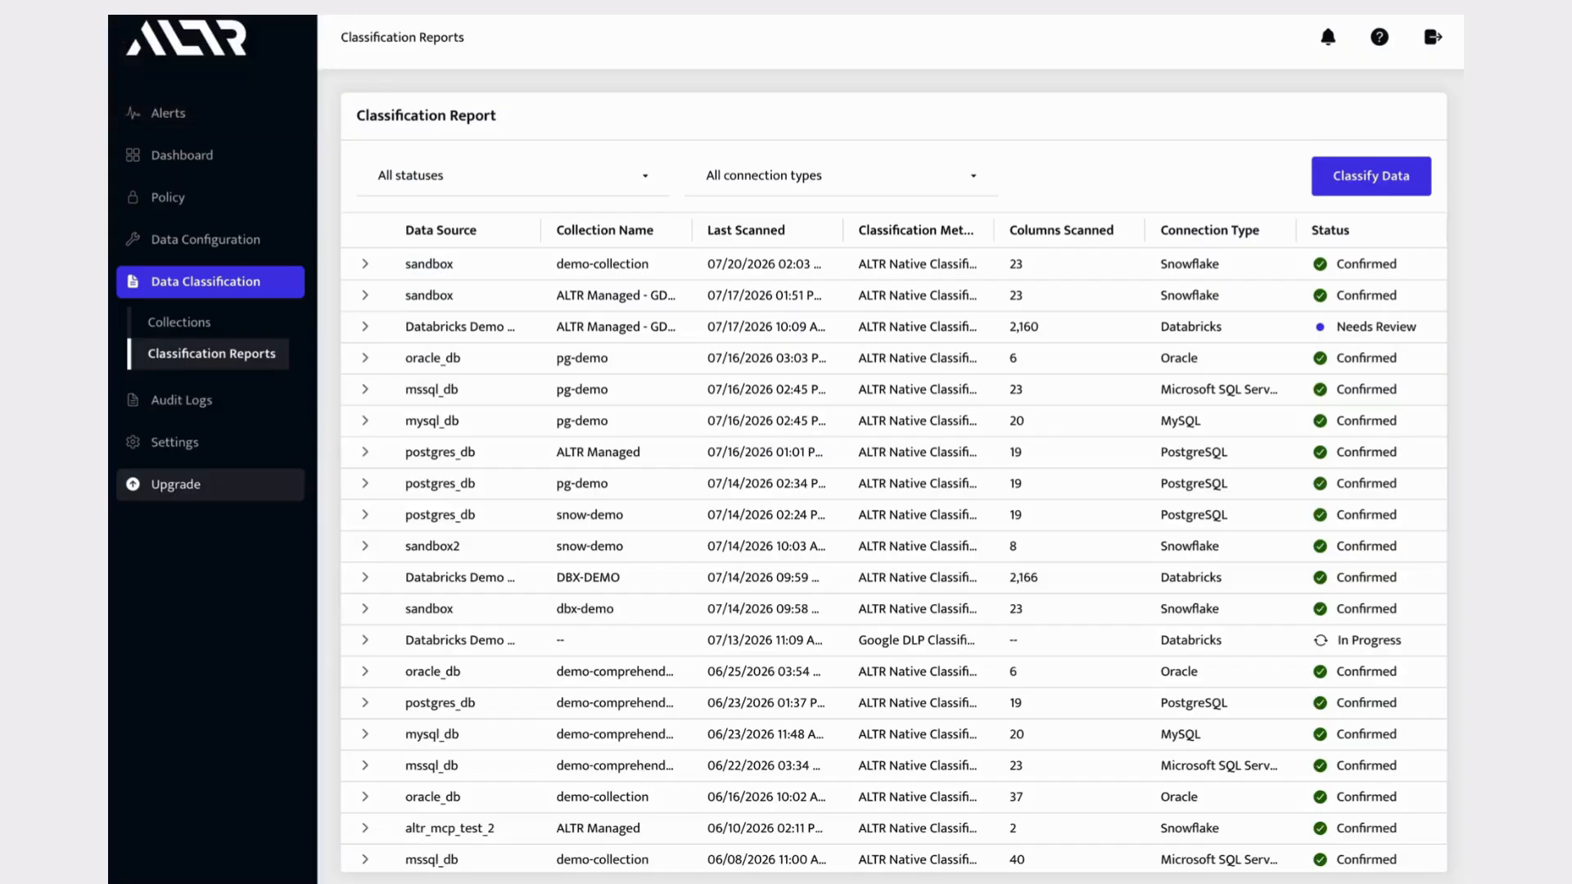
pyautogui.click(536, 268)
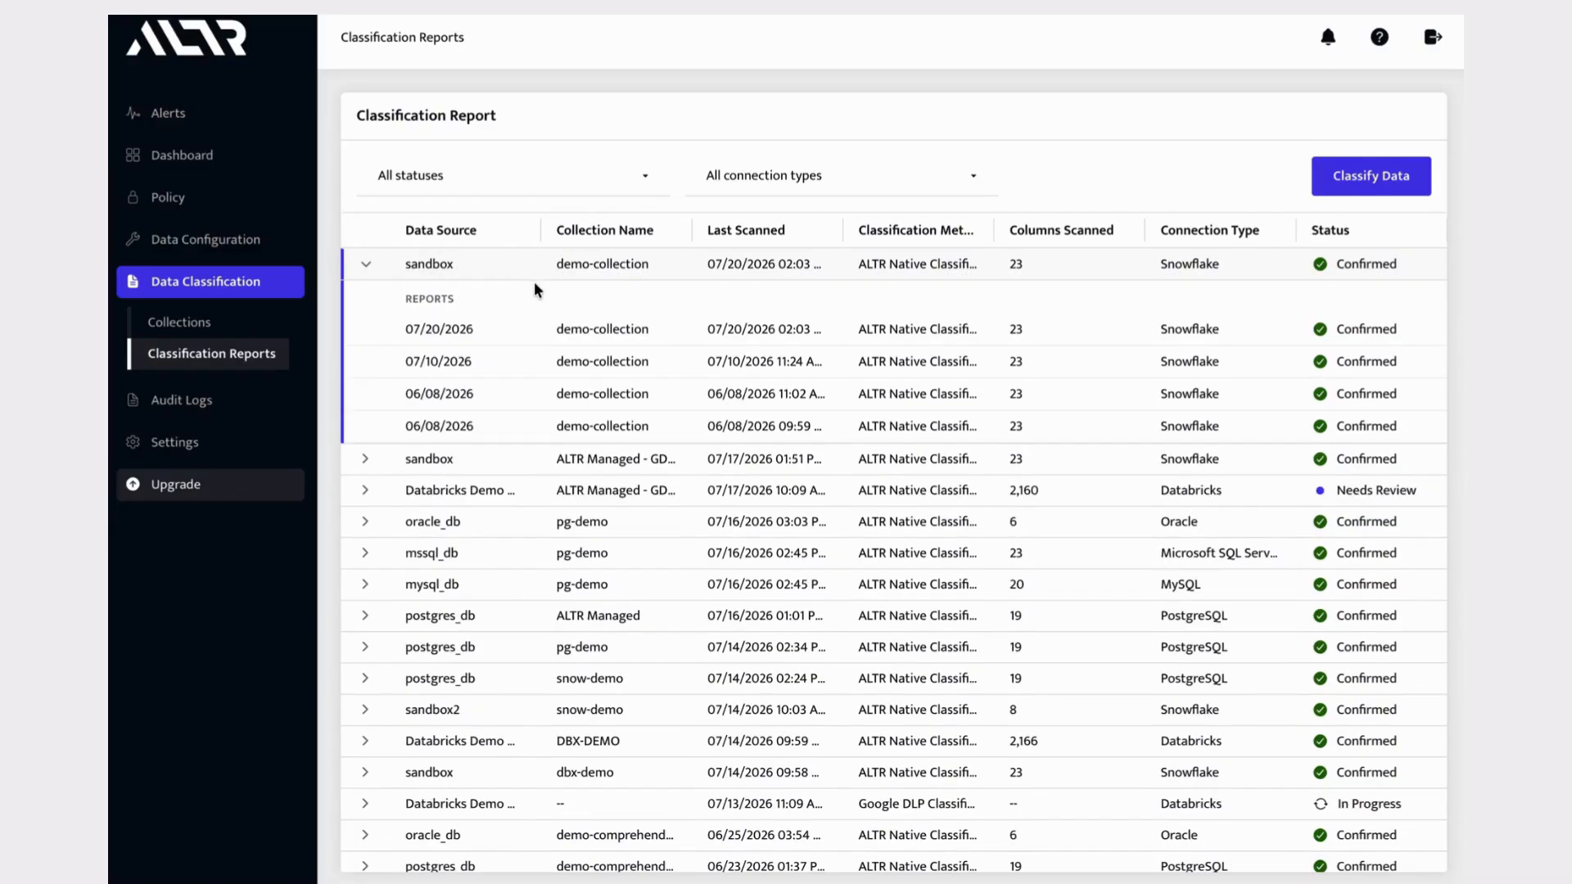
pyautogui.click(537, 330)
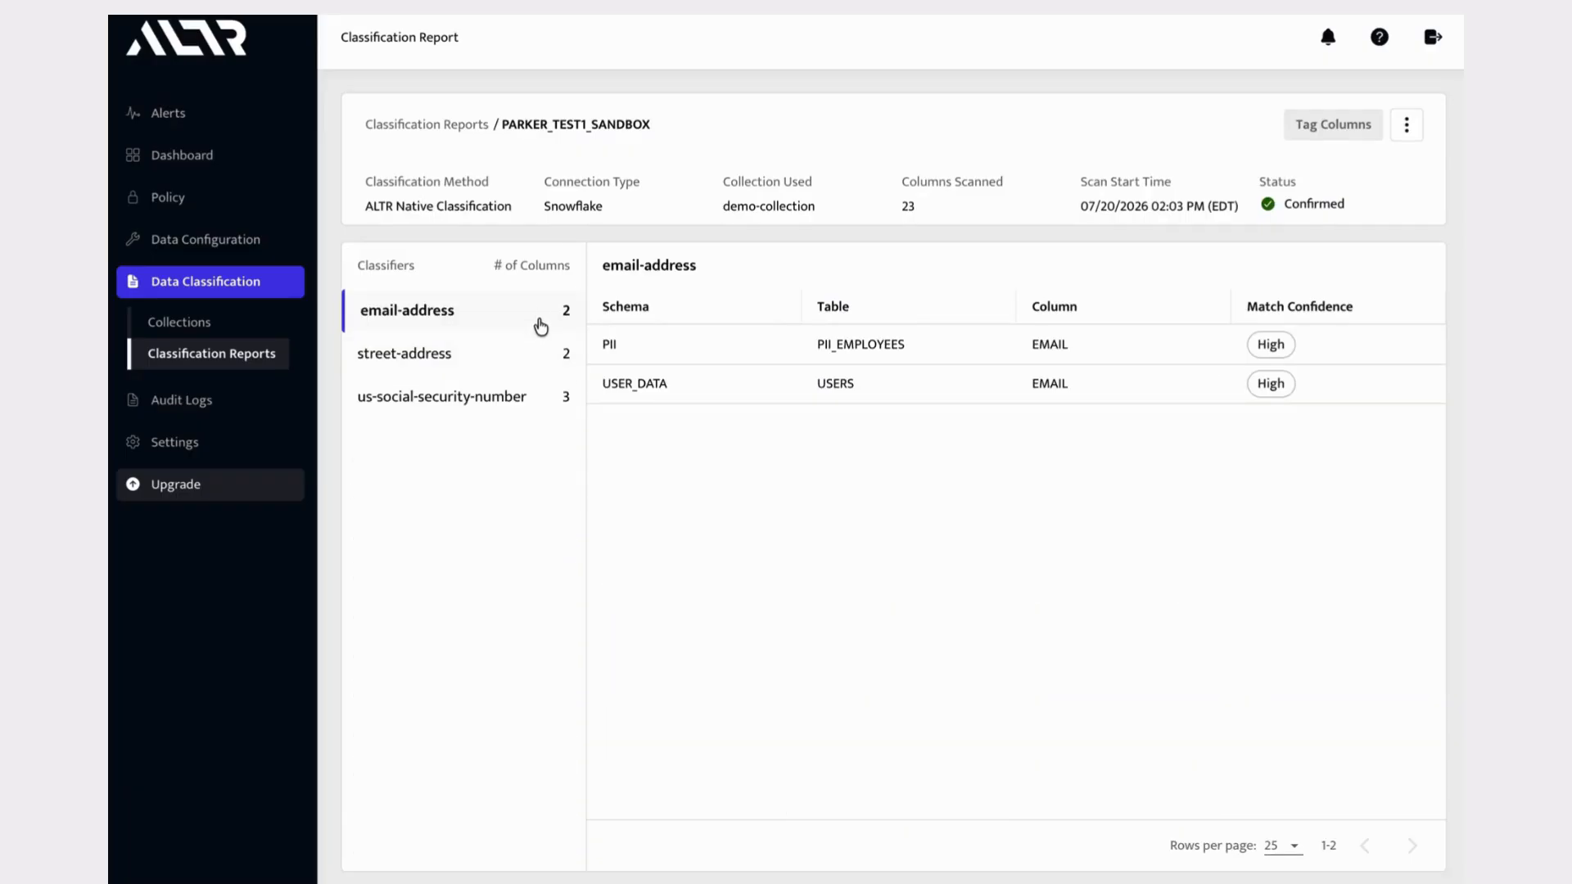
# Examine the report's data source name and the columns matched by the email-address, street-address and us-social-security-number classifiers.
pyautogui.click(445, 404)
pyautogui.click(465, 316)
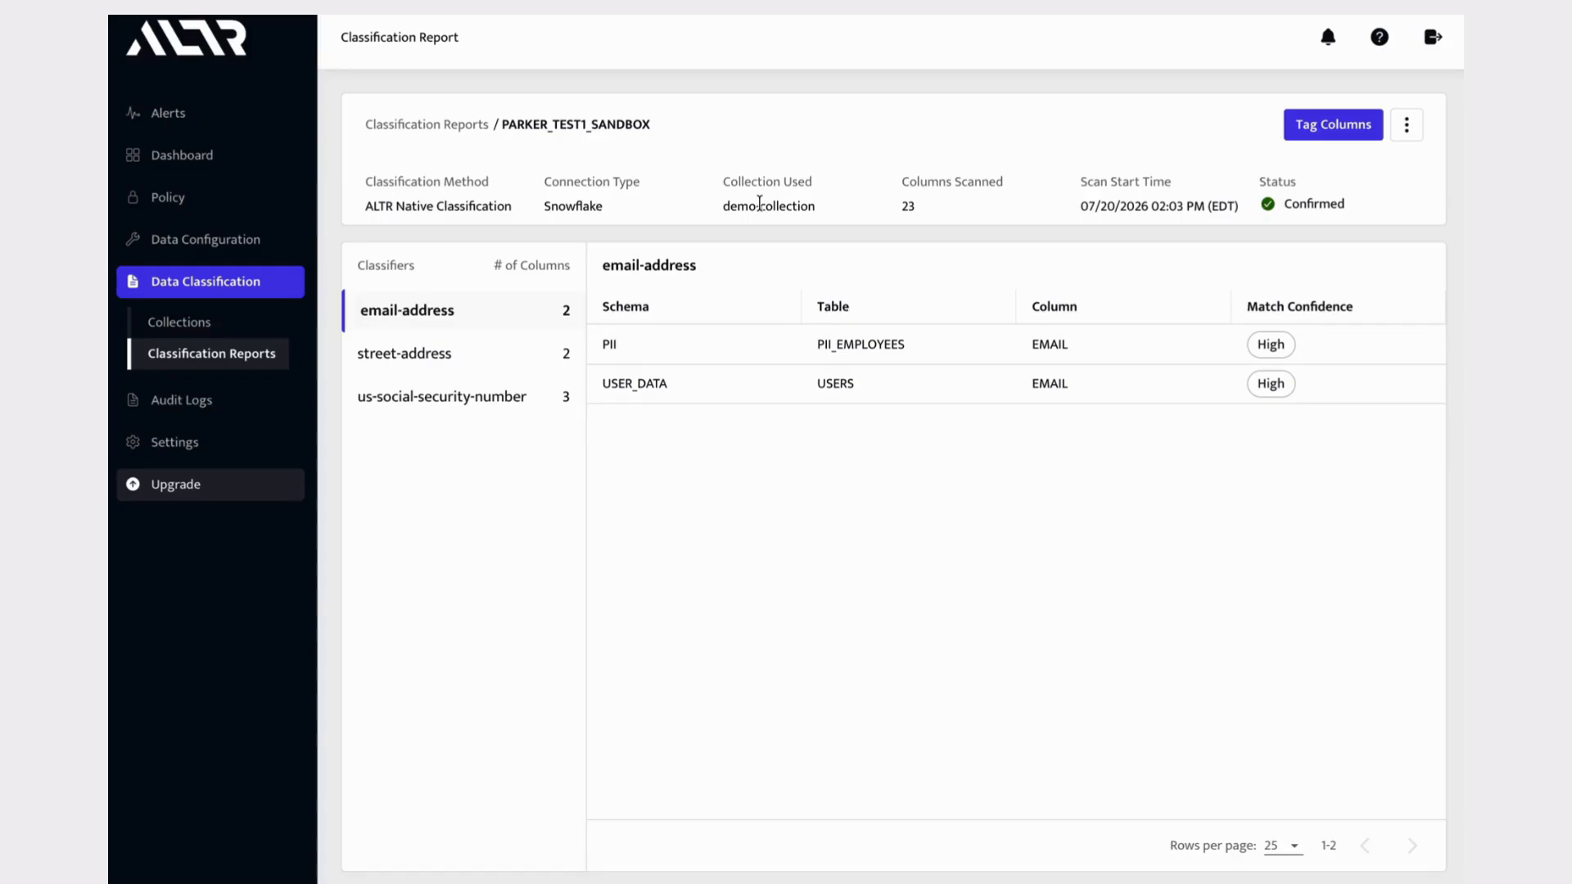
pyautogui.moveTo(495, 127); pyautogui.dragTo(690, 133)
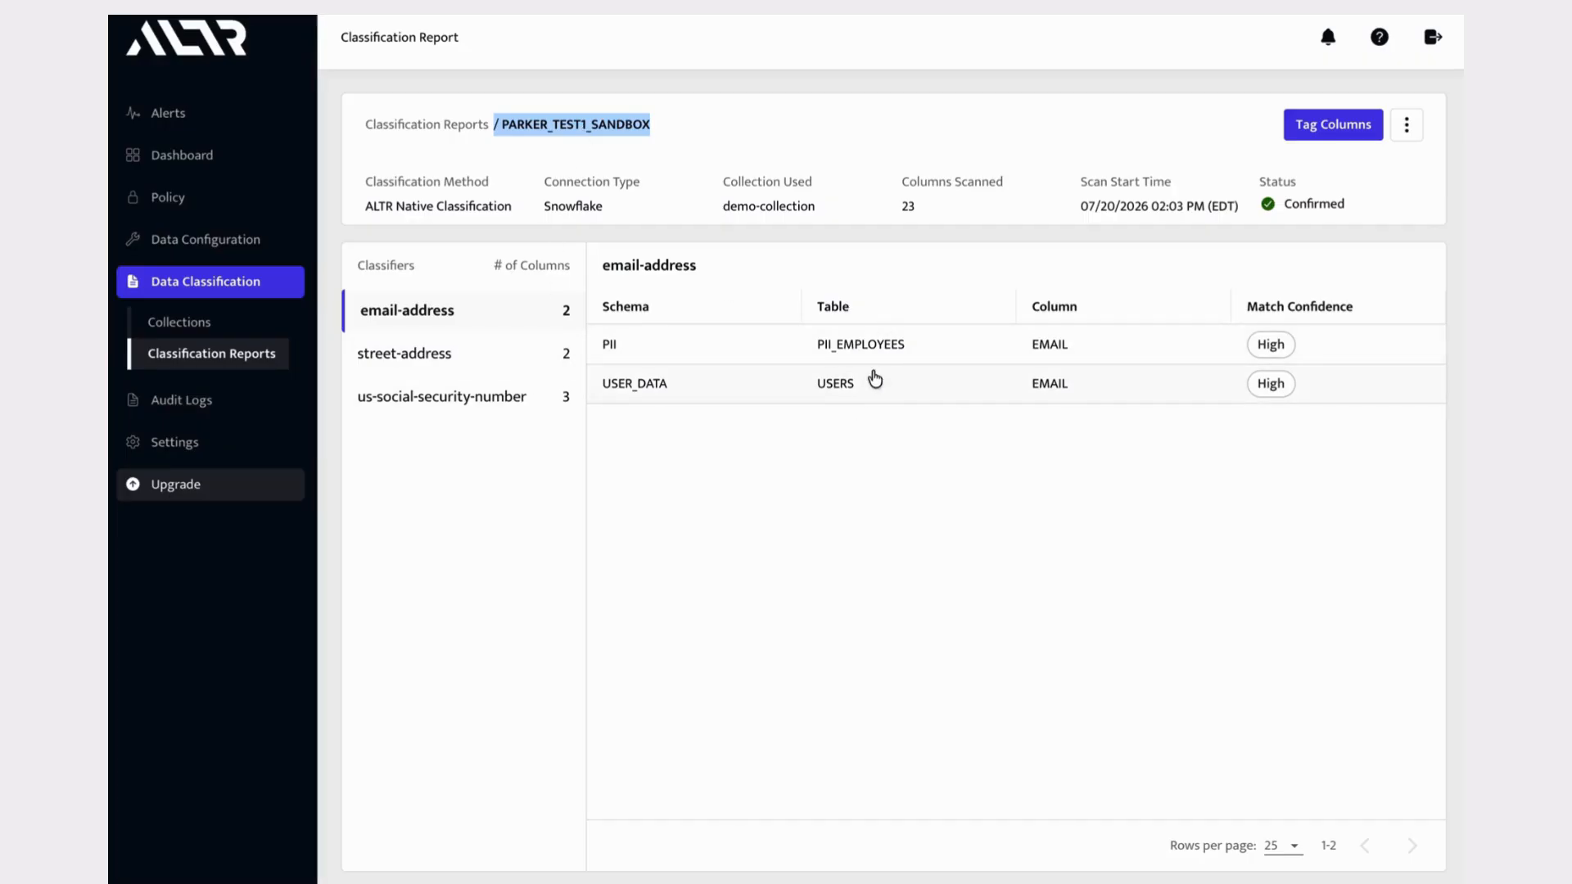
pyautogui.click(531, 353)
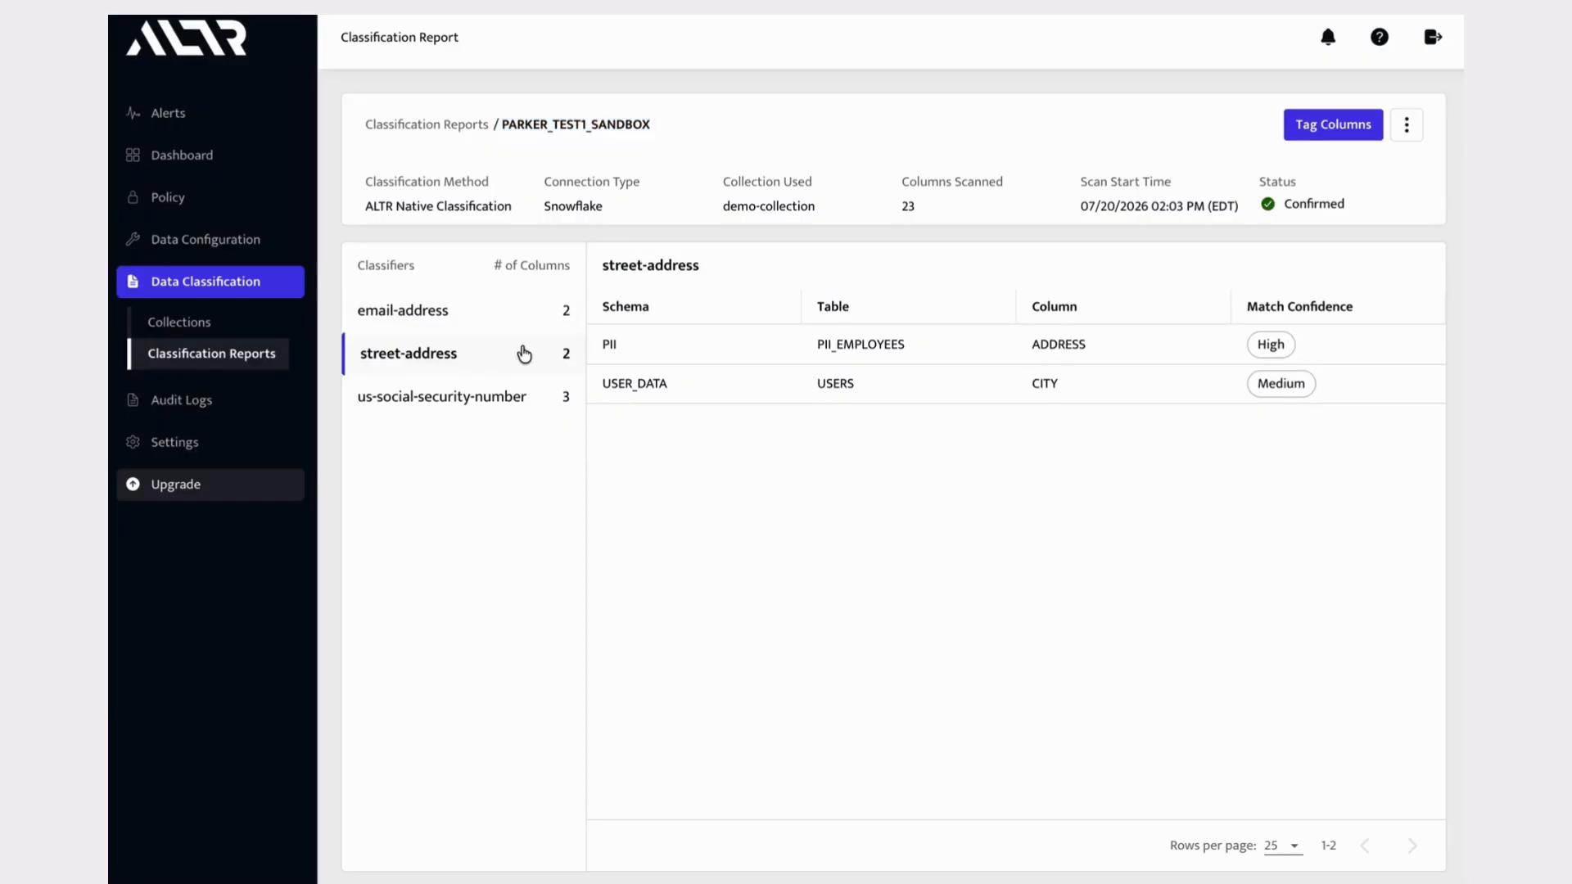
pyautogui.click(478, 409)
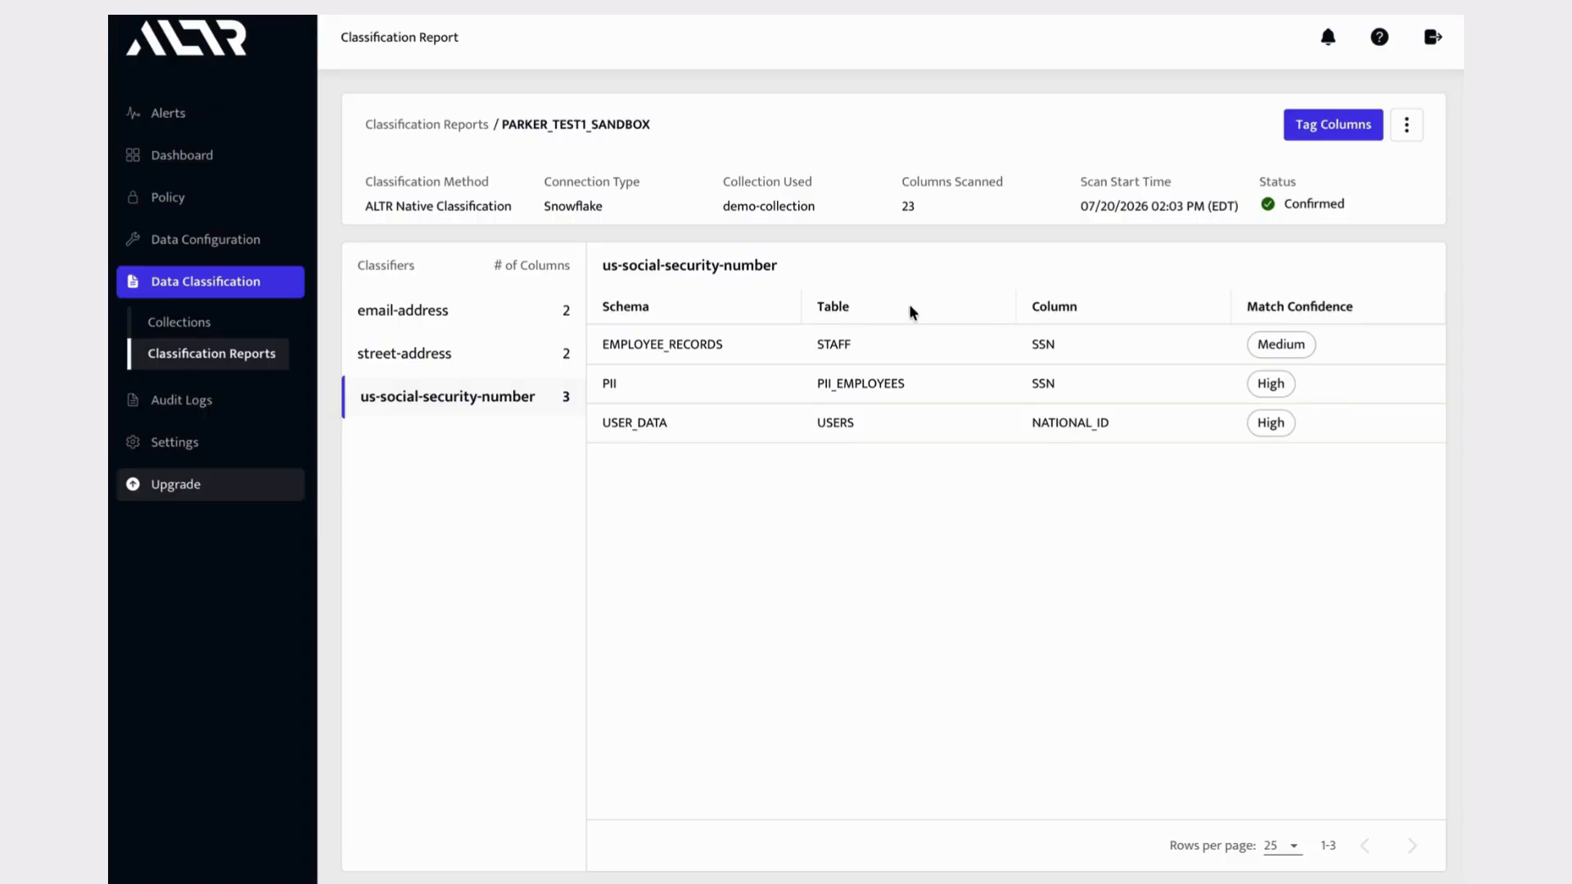
pyautogui.click(495, 309)
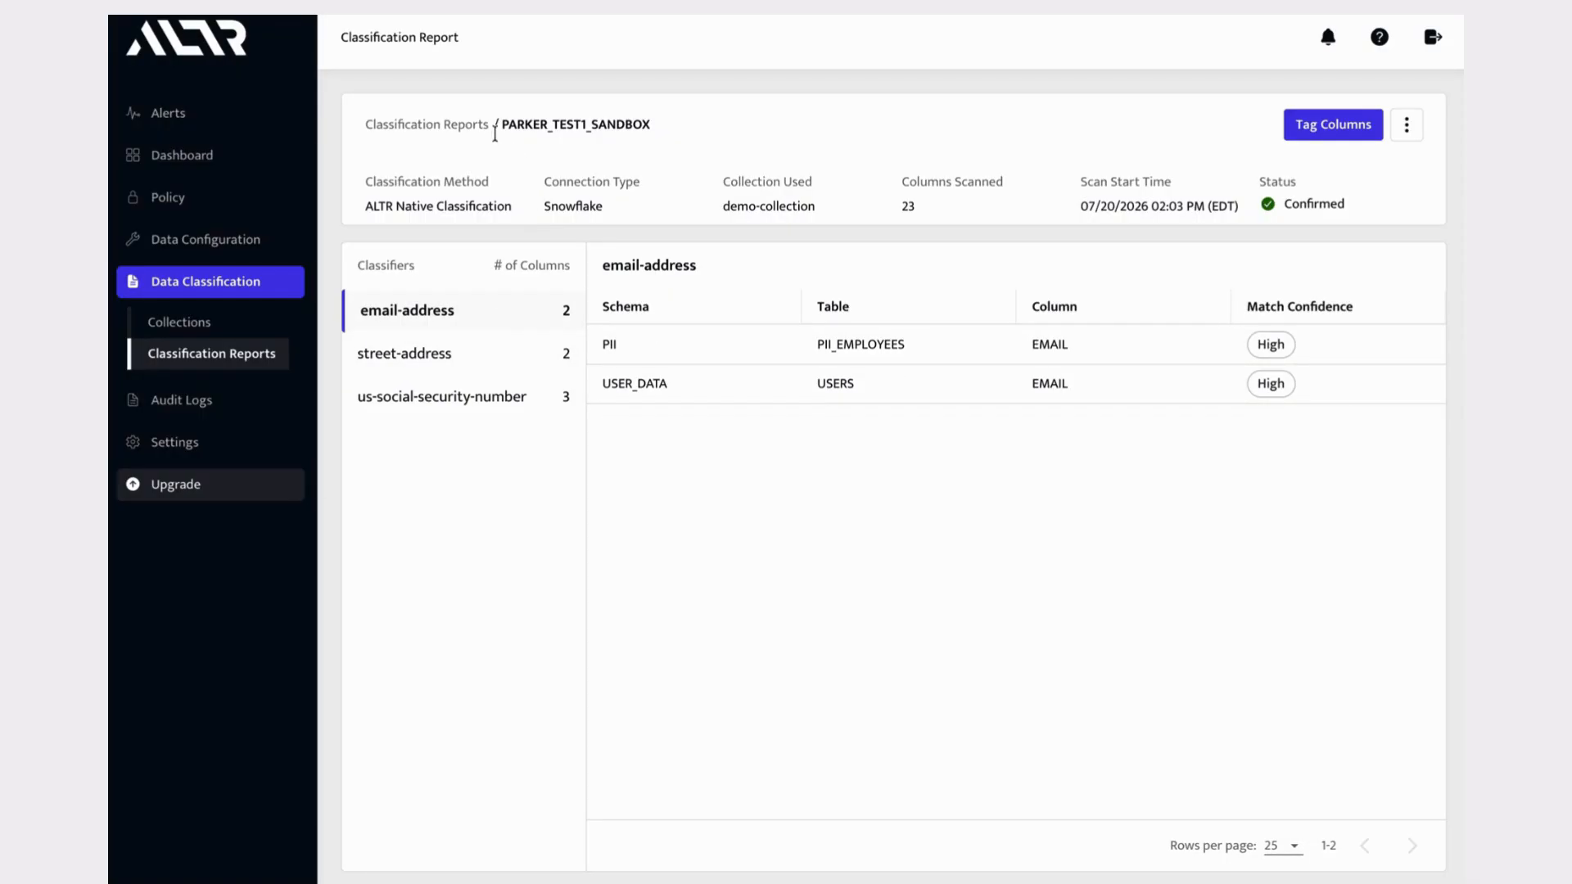
pyautogui.moveTo(497, 127); pyautogui.dragTo(717, 131)
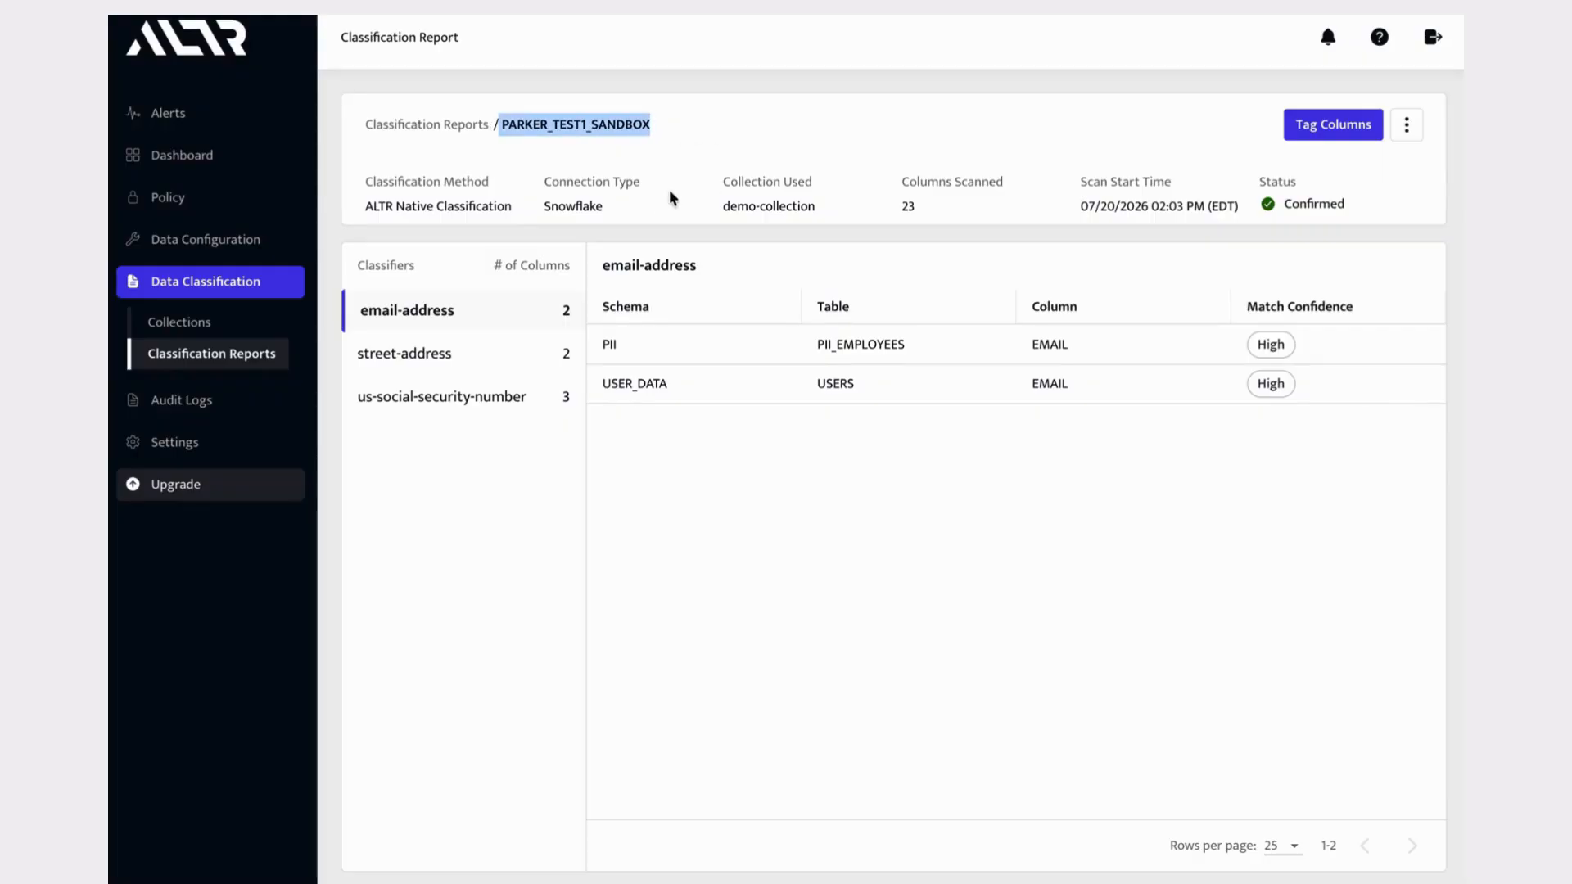
pyautogui.click(632, 203)
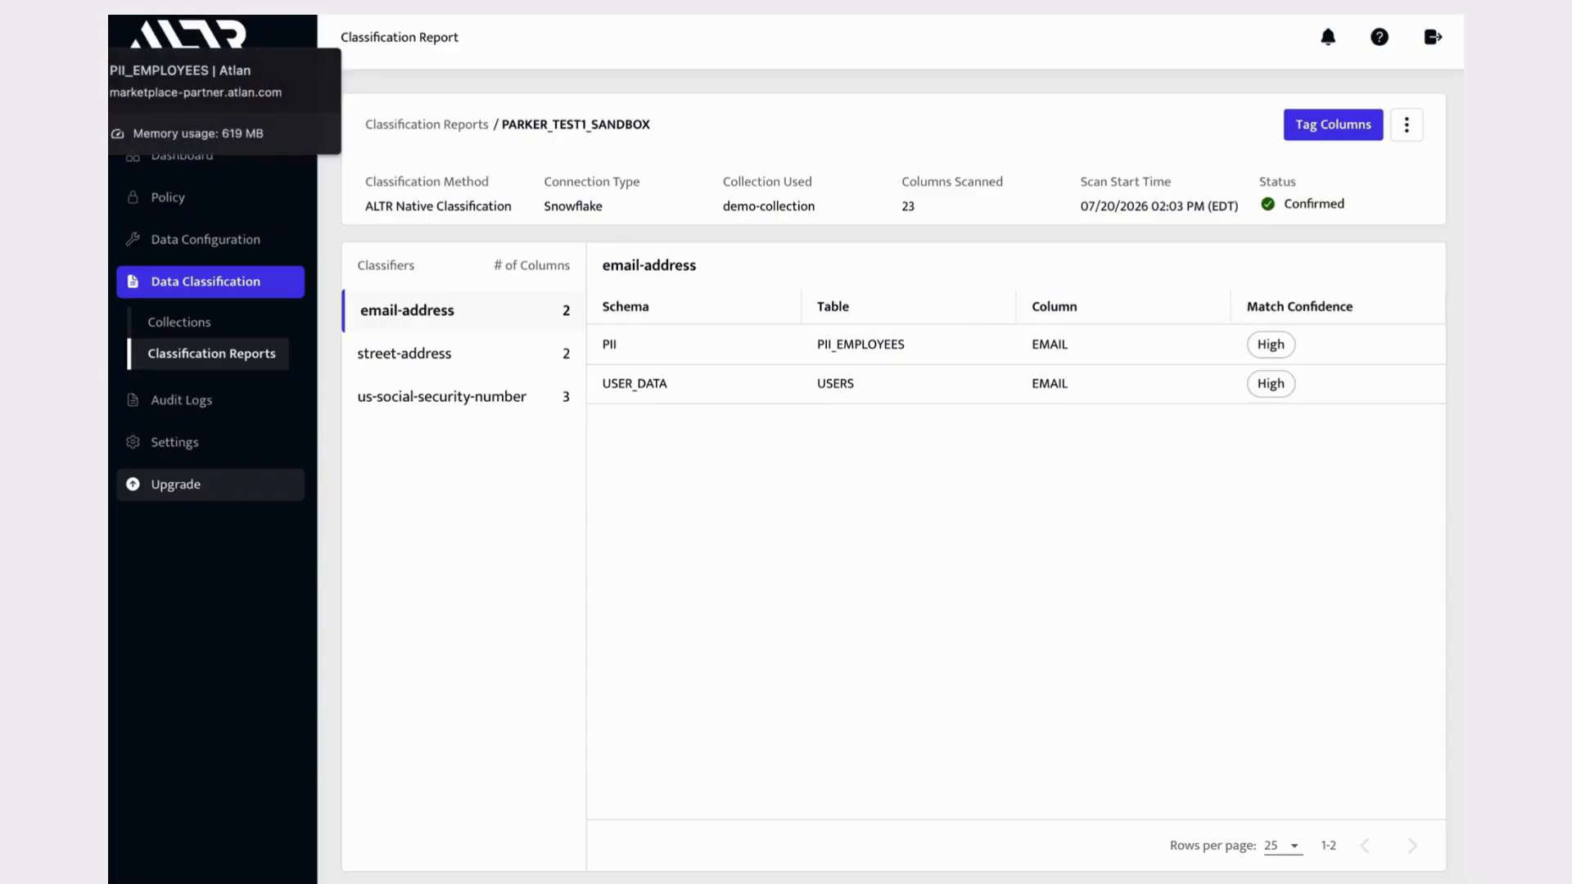
# Switch back to Atlan and map the altr-dev-test-2 Atlan connection to the ALTR connection ending in TEST1_SANDBOX.
pyautogui.click(82, 97)
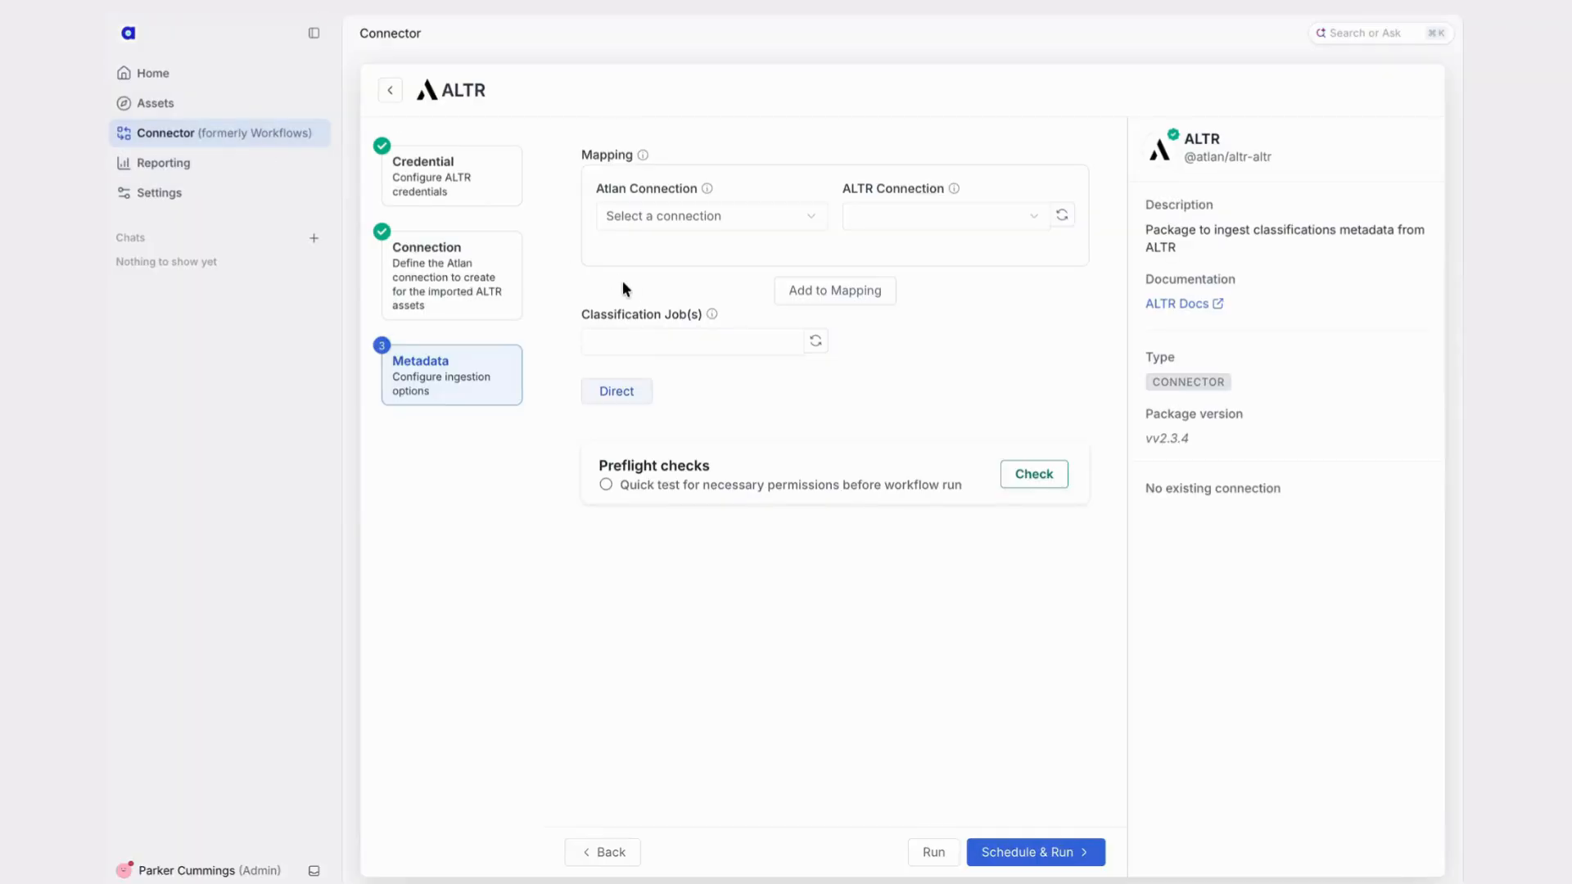
pyautogui.click(683, 215)
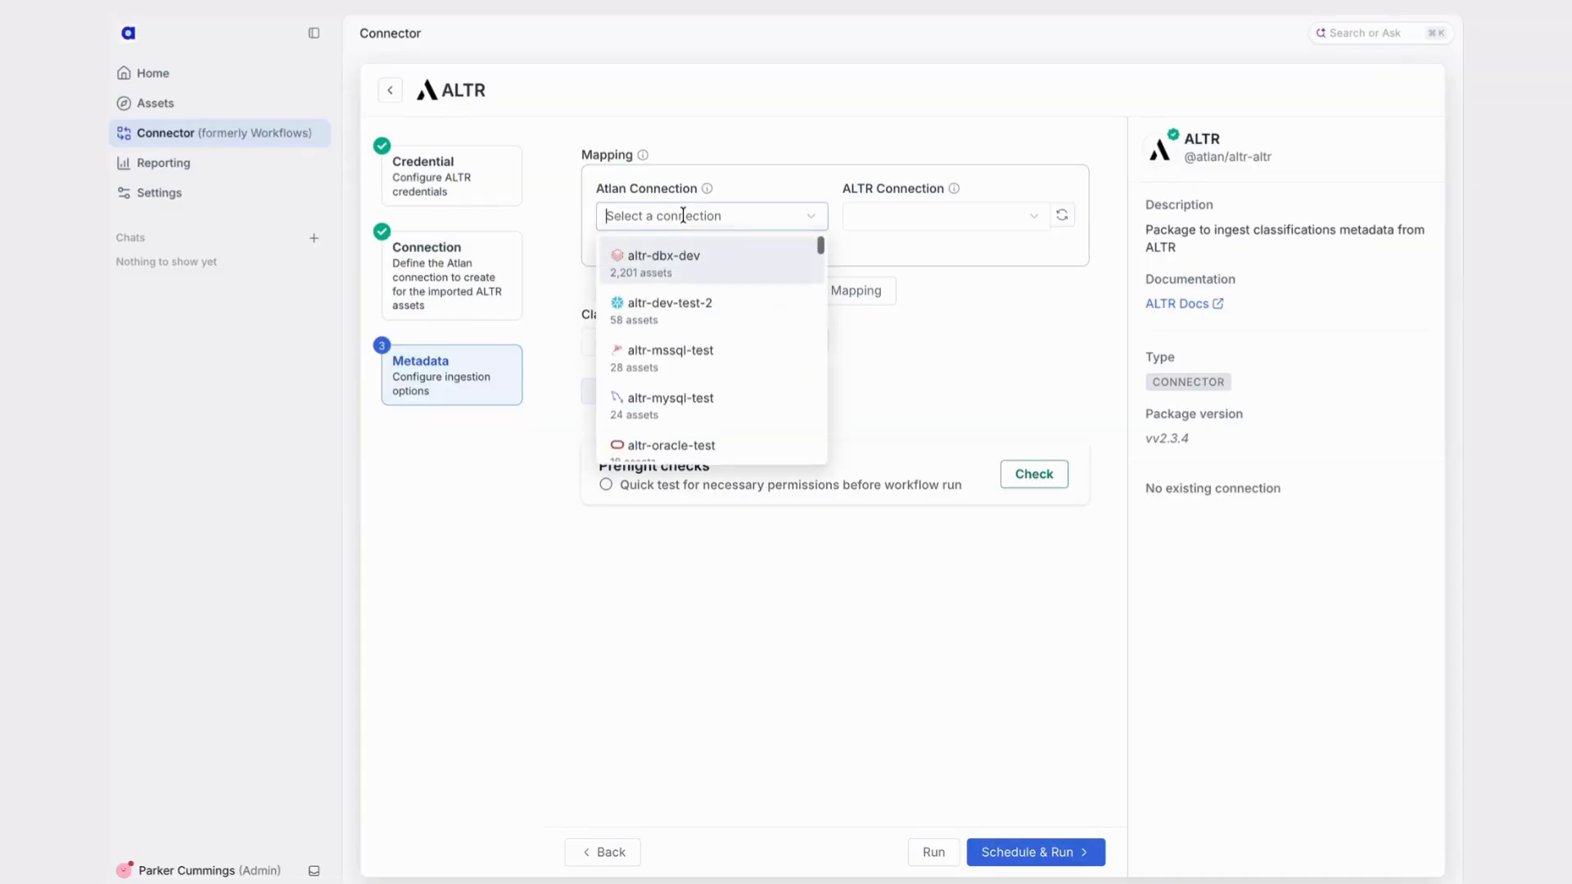
pyautogui.click(680, 304)
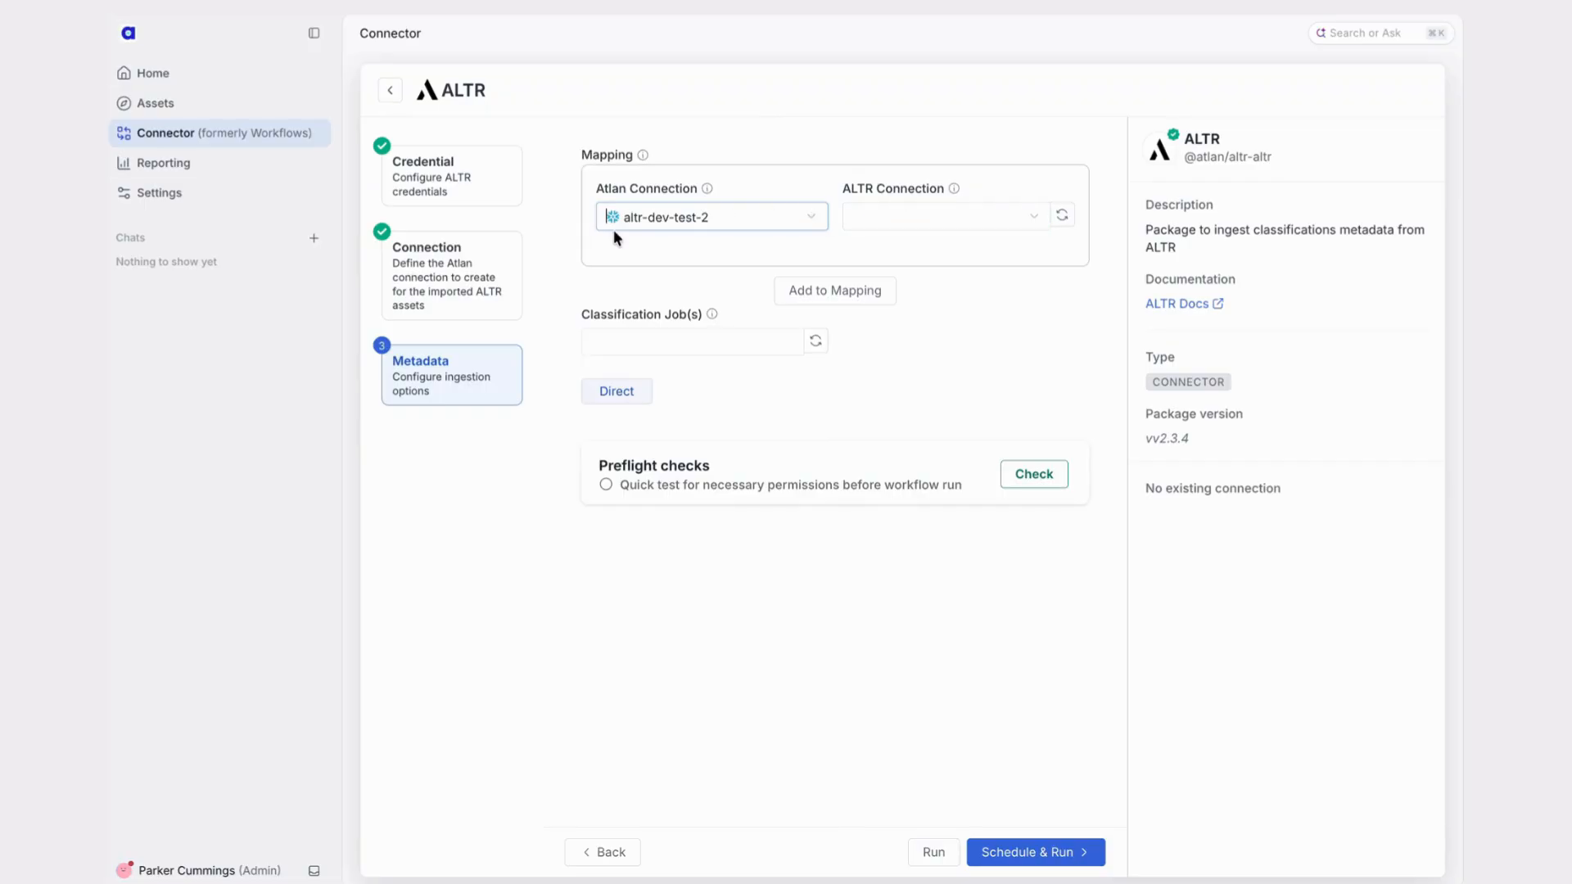
pyautogui.click(906, 219)
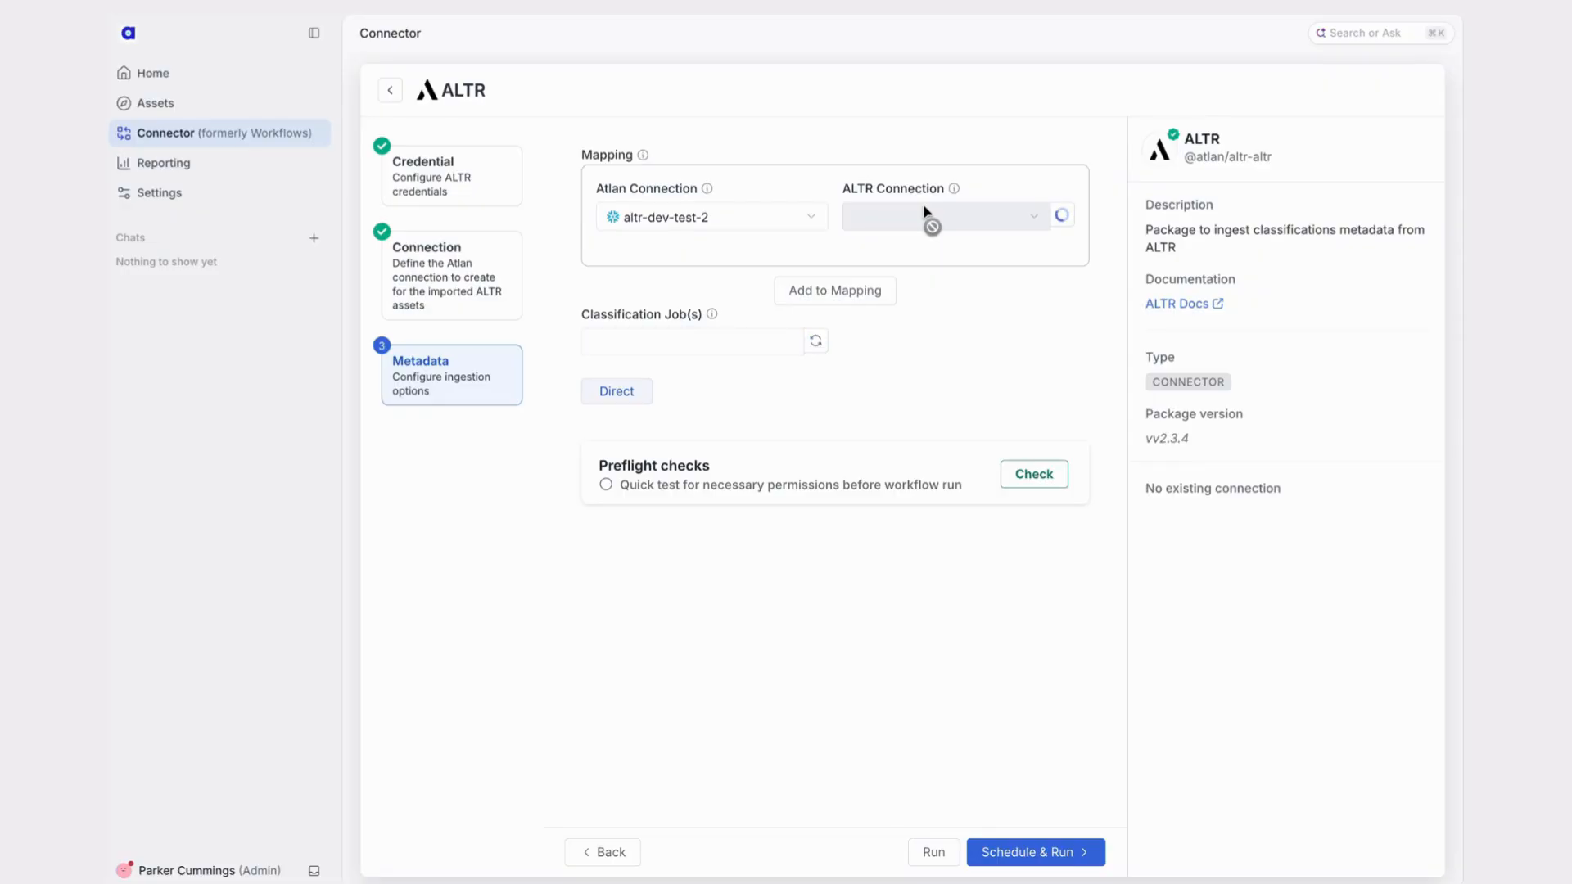
pyautogui.click(922, 222)
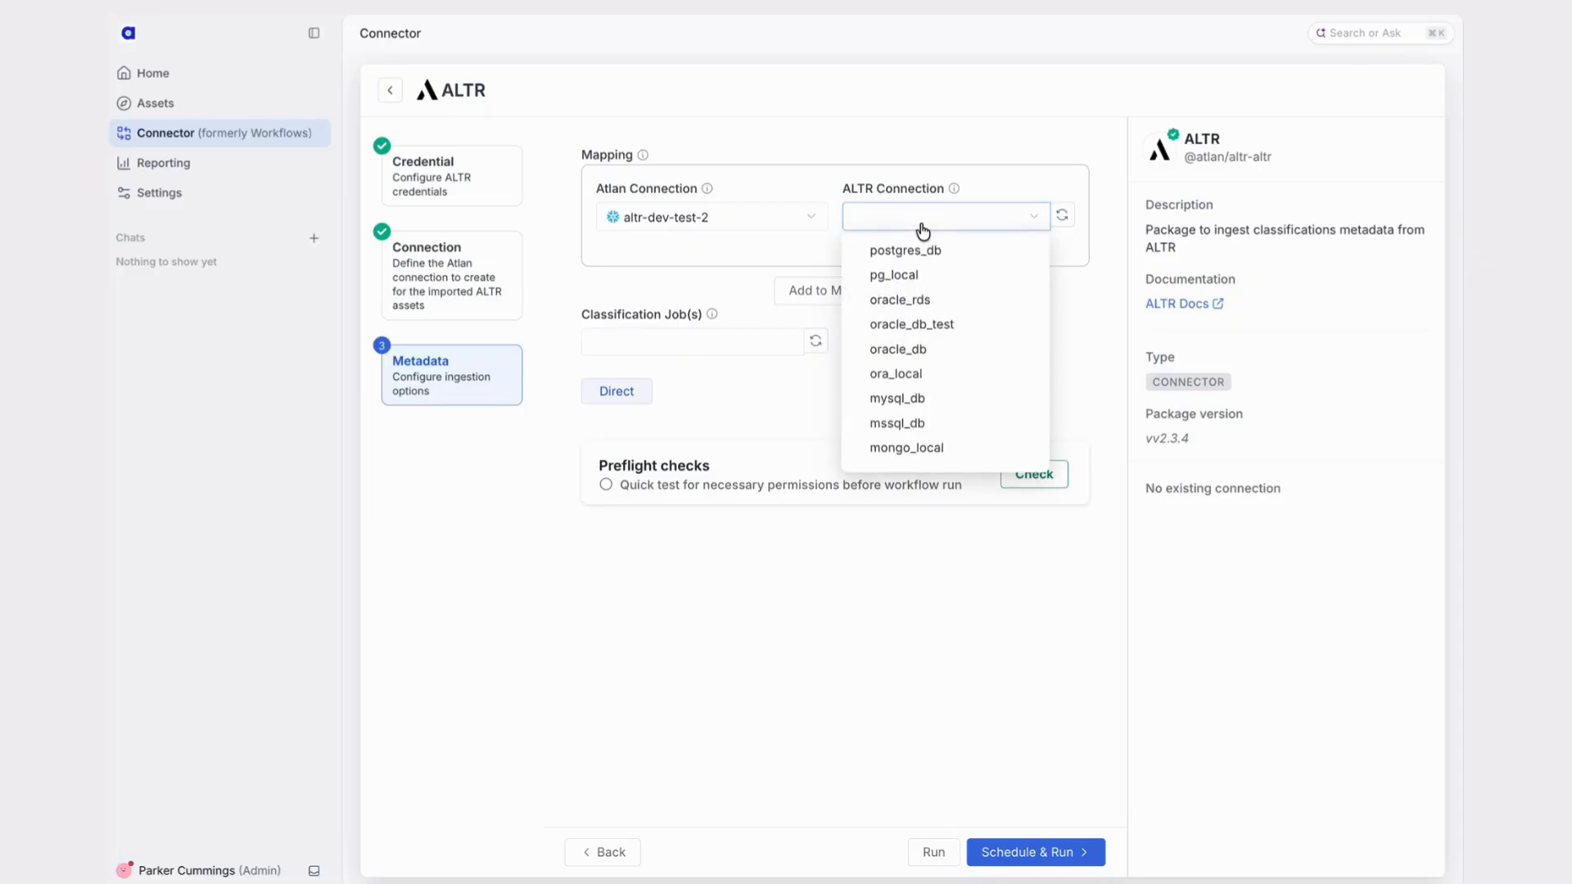
pyautogui.scroll(-4, 921, 401)
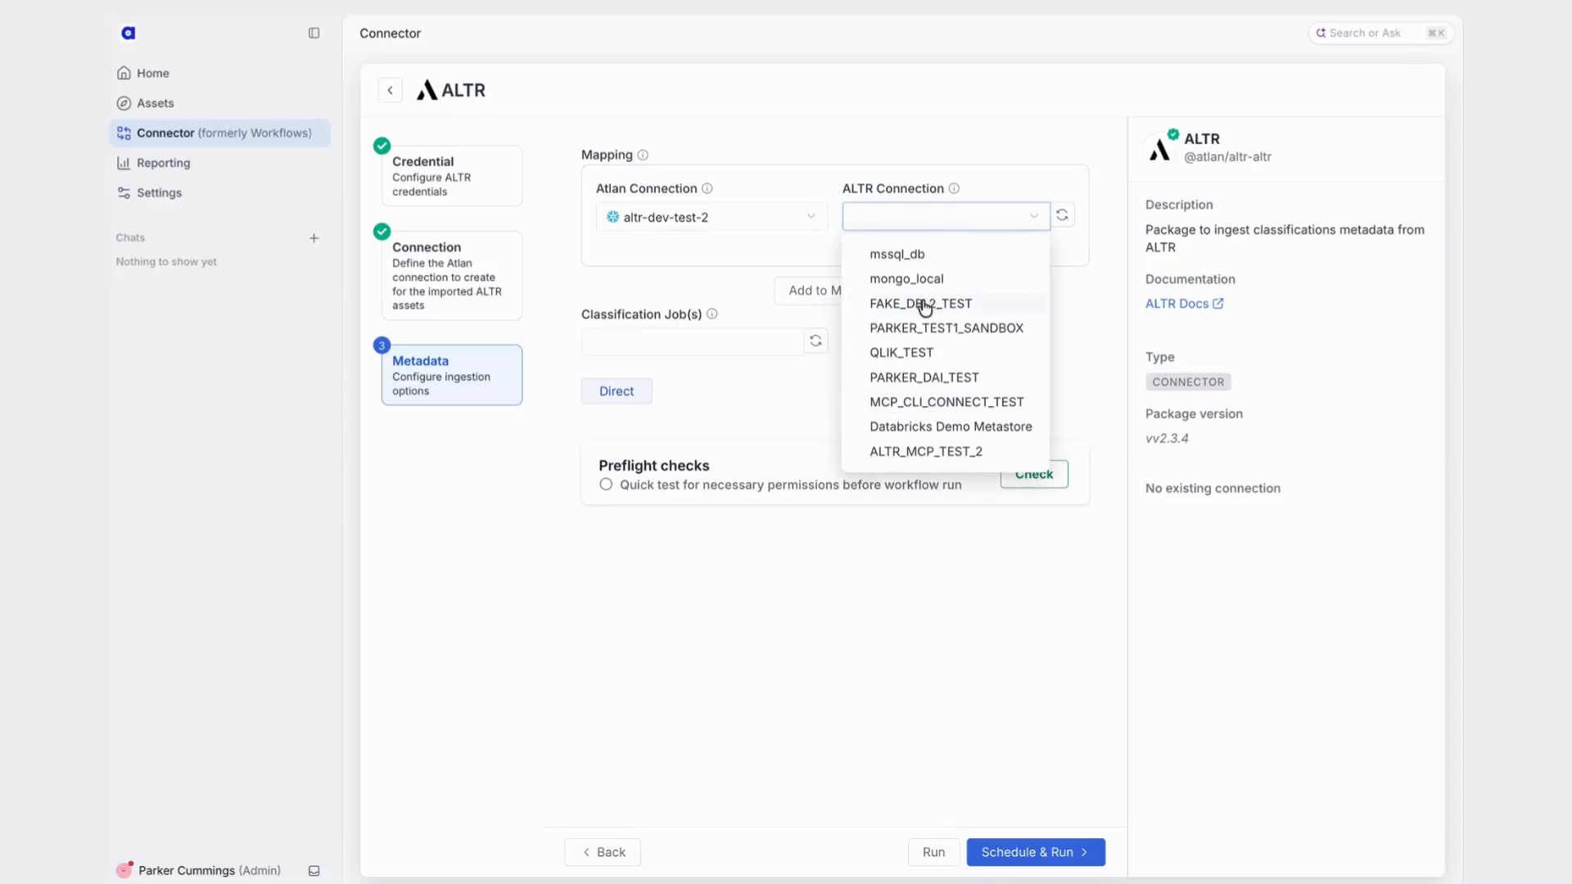
pyautogui.click(919, 328)
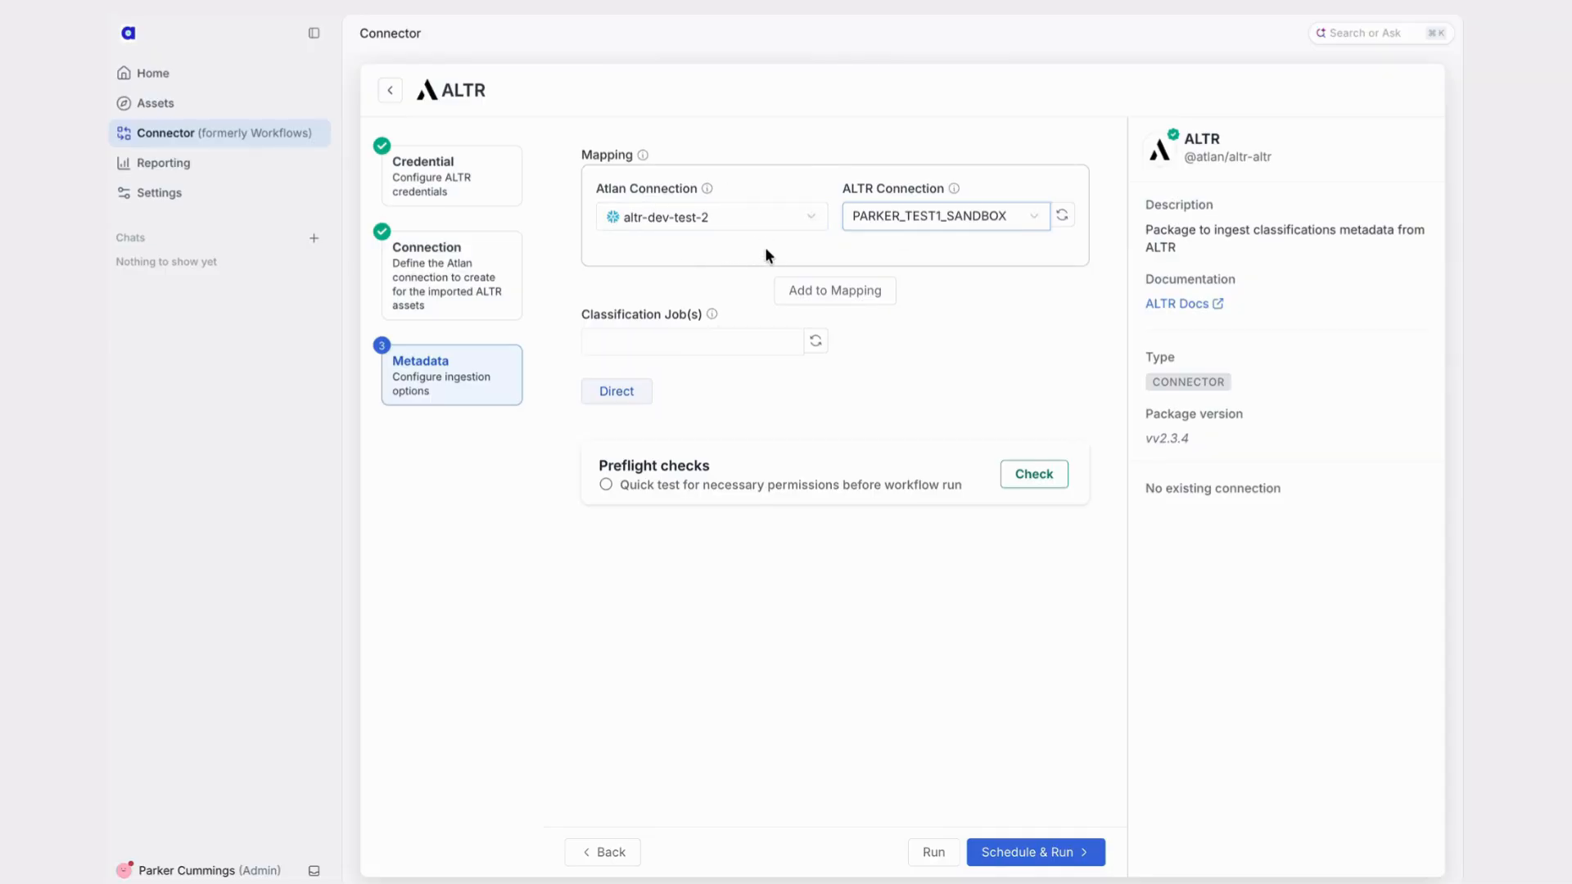
# Select the Jul 20, 2026 sandbox (ALTR Native) job as the classification job to ingest.
pyautogui.click(737, 340)
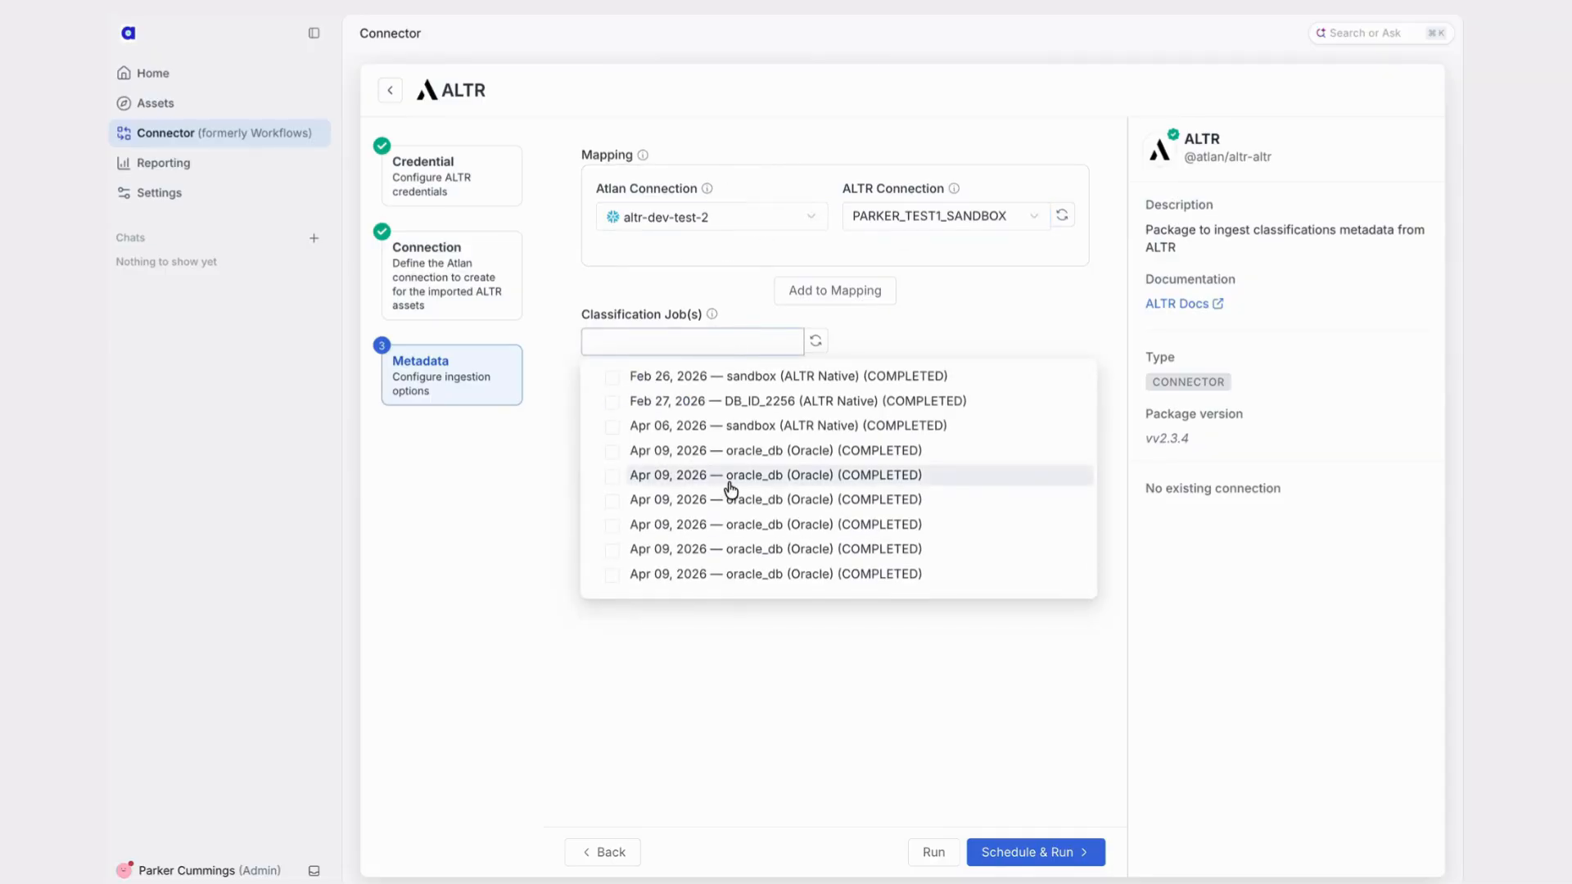
pyautogui.scroll(-10, 731, 489)
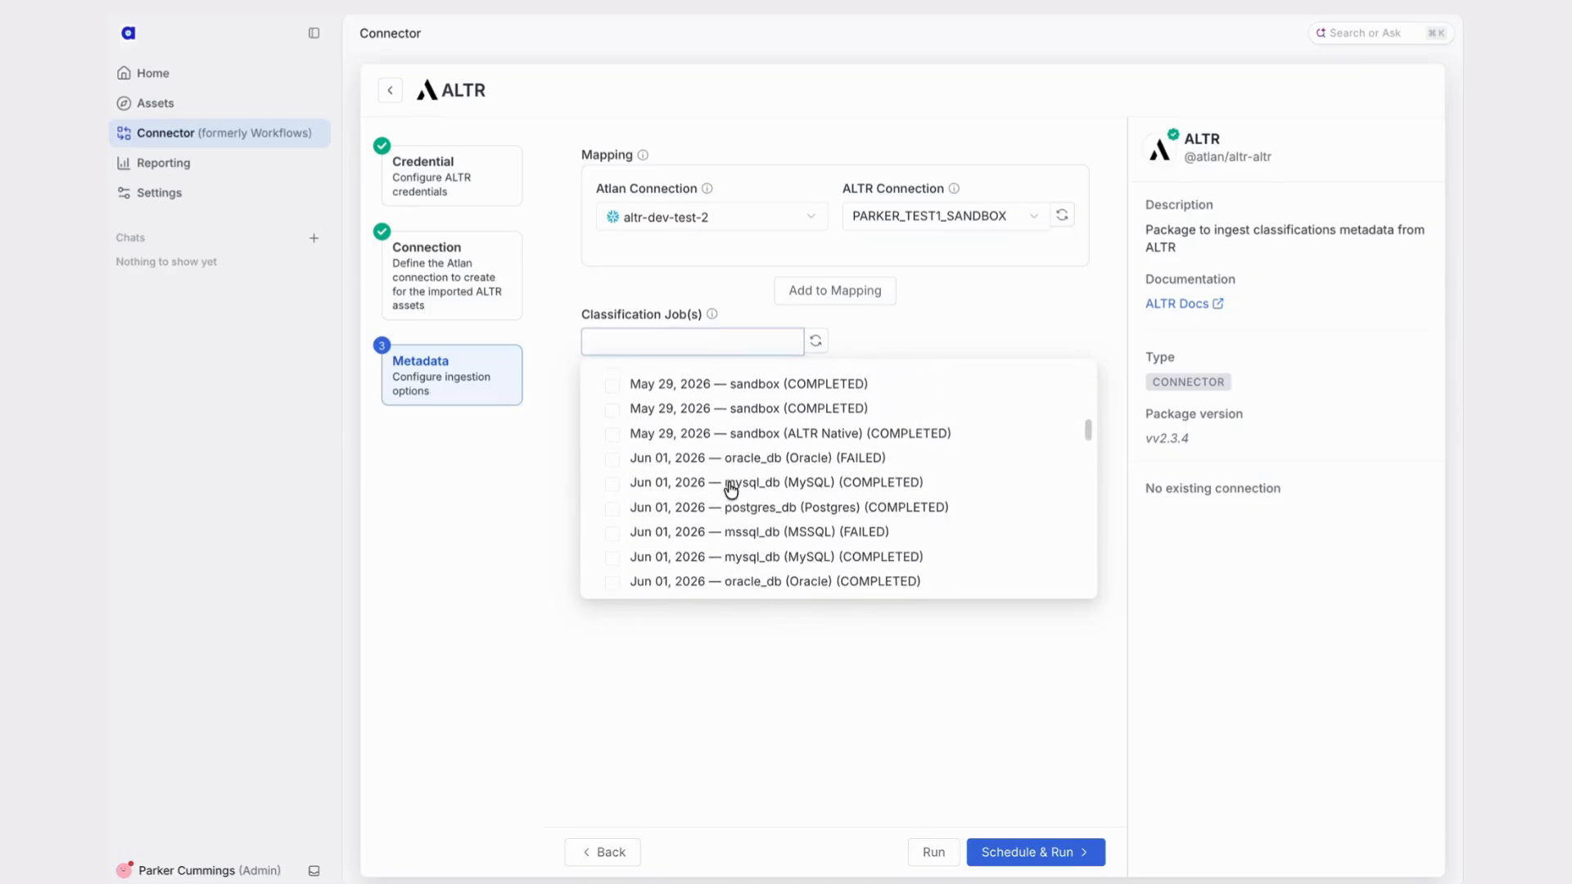
pyautogui.scroll(-15, 731, 489)
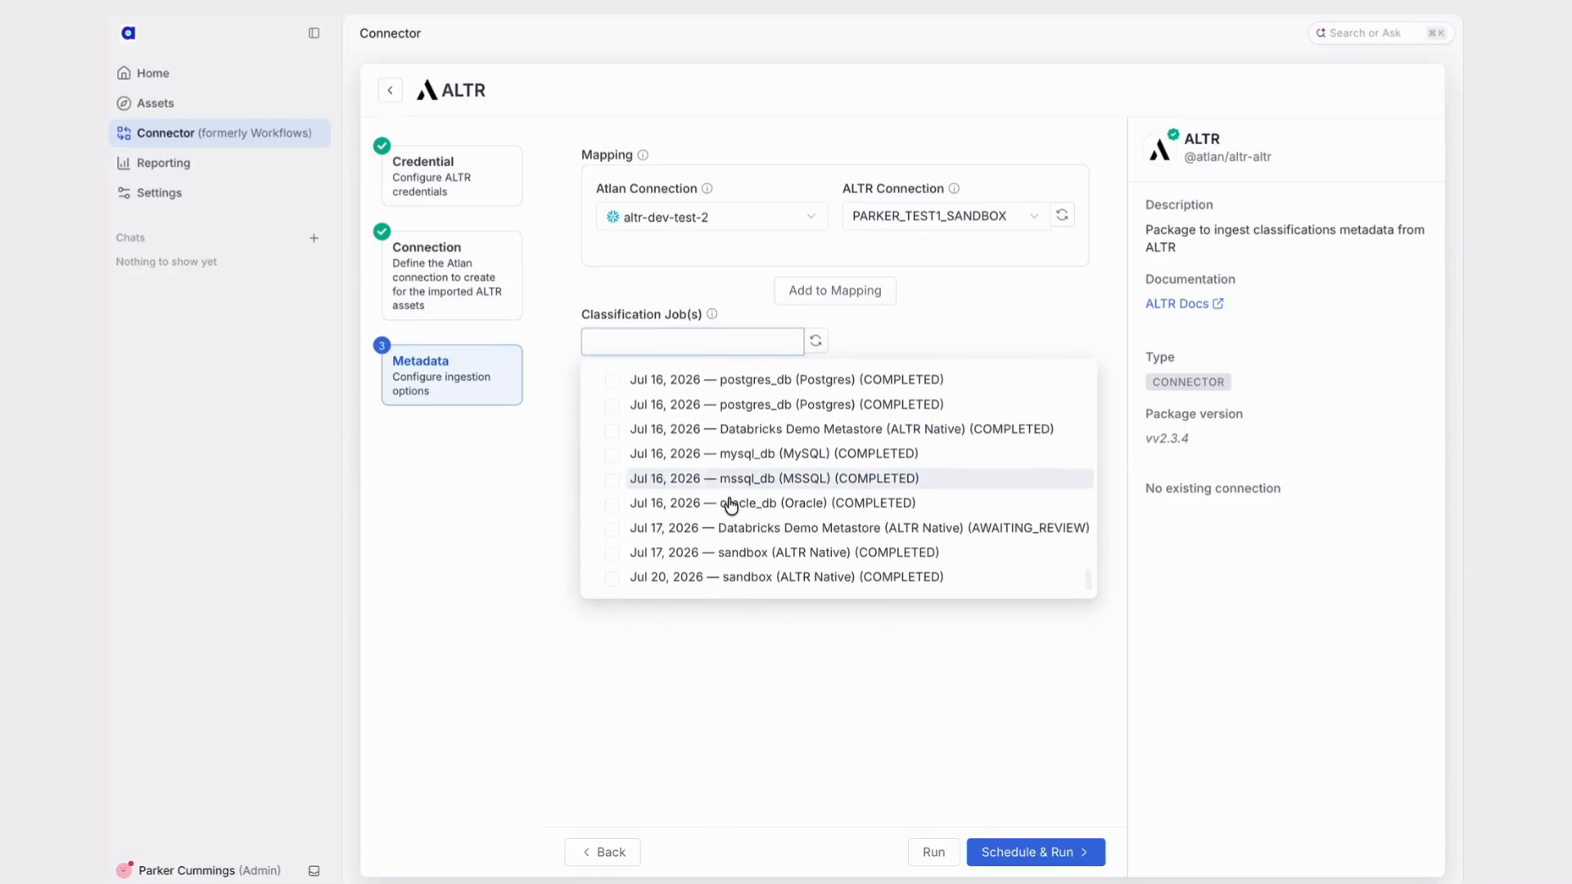
pyautogui.click(726, 577)
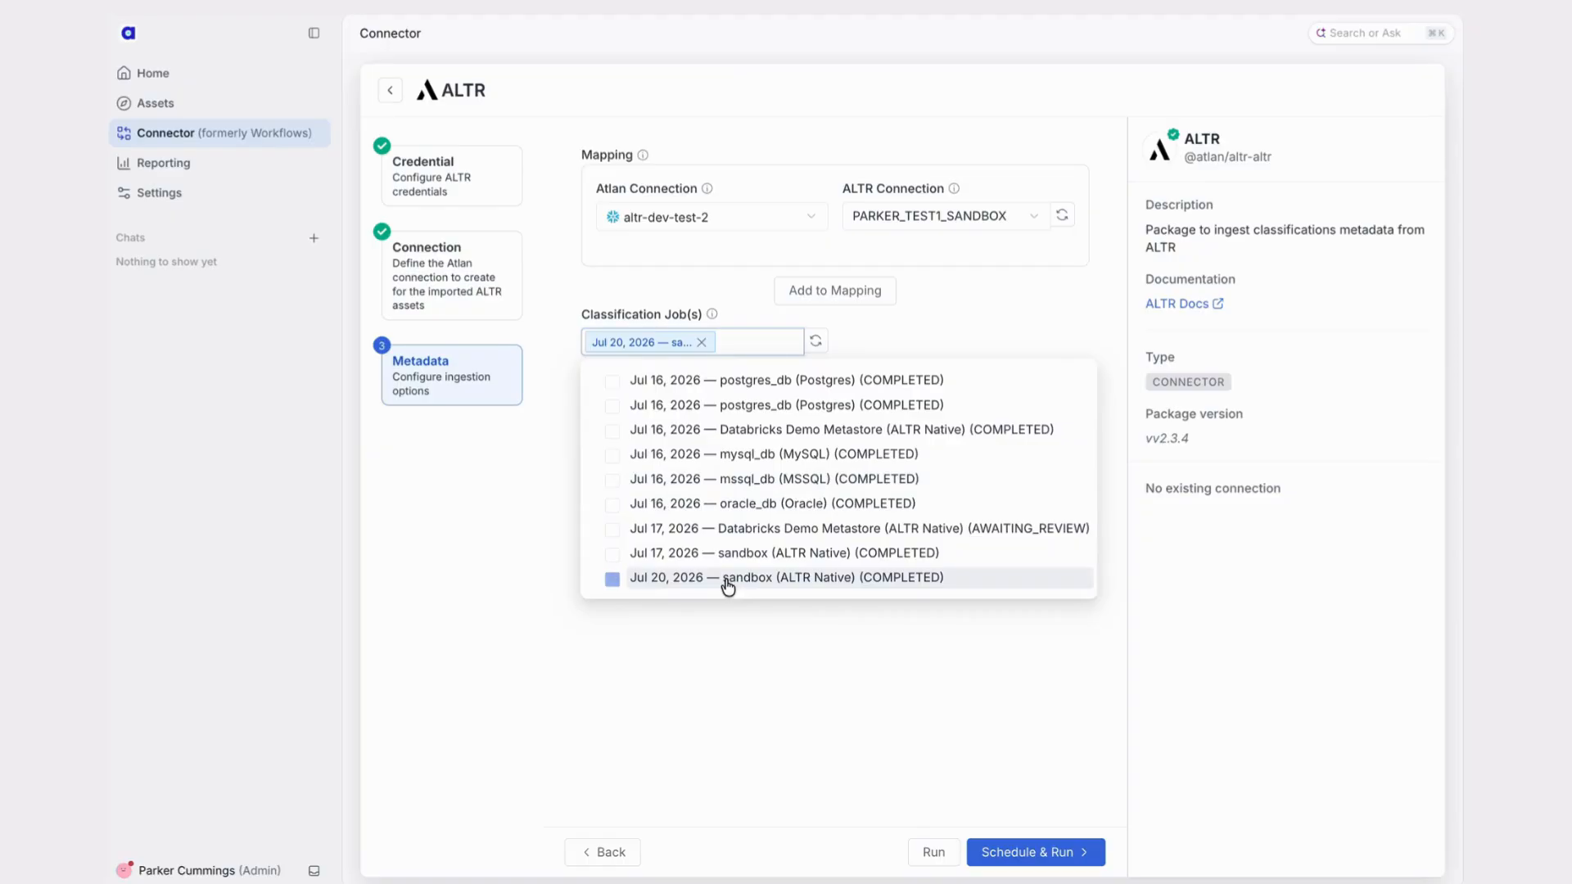
pyautogui.click(715, 650)
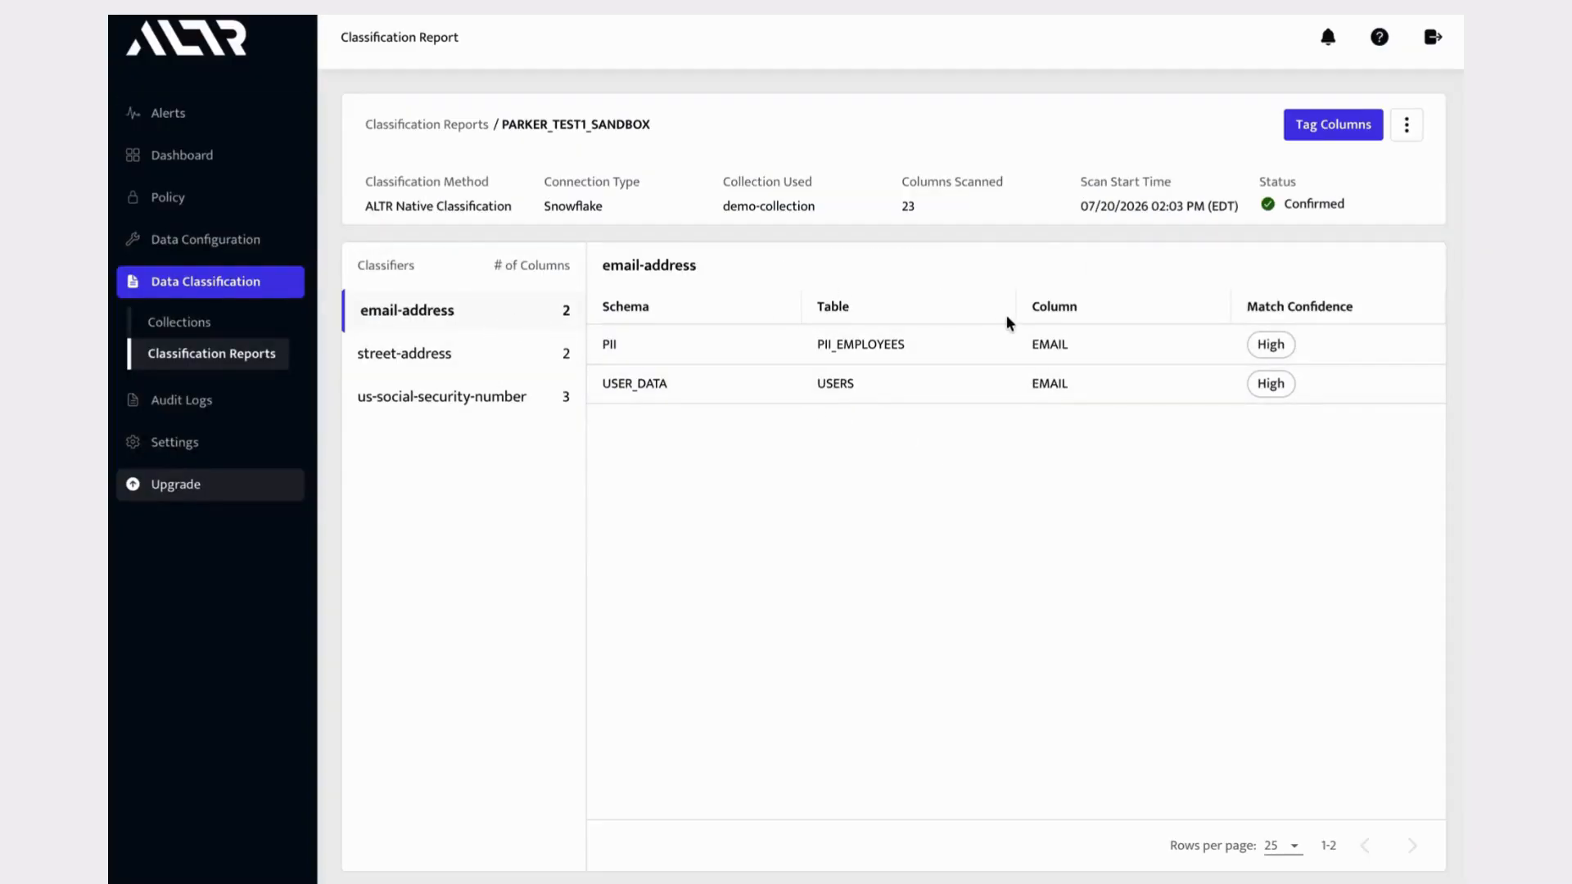
# Review the street-address, email-address and us-social-security-number classifiers in the ALTR report, and run the preflight checks in Atlan.
pyautogui.click(500, 370)
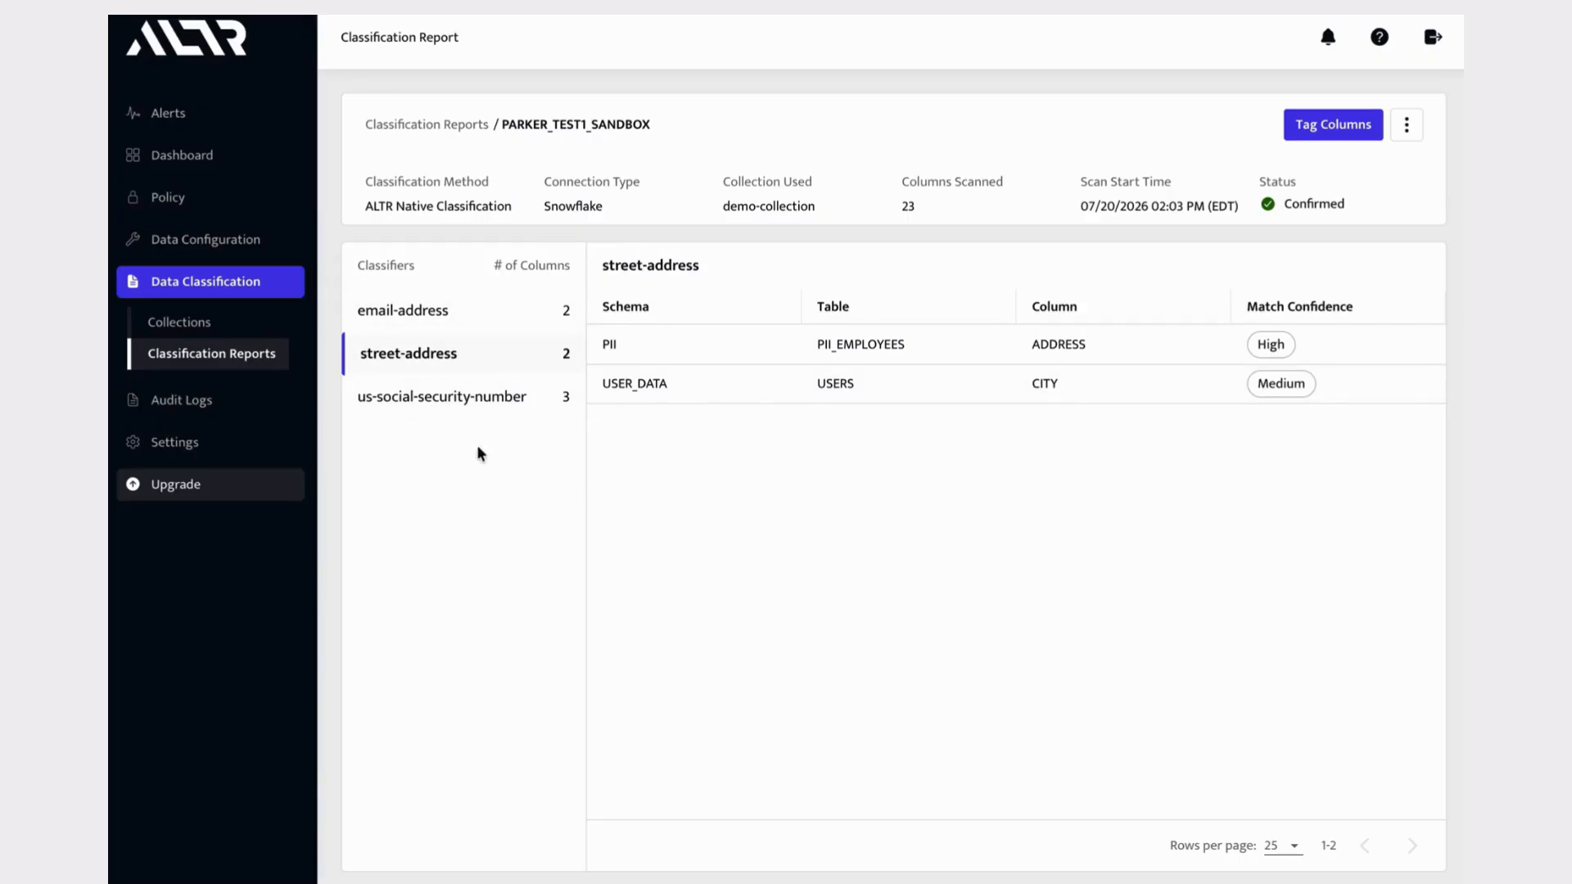
pyautogui.click(449, 324)
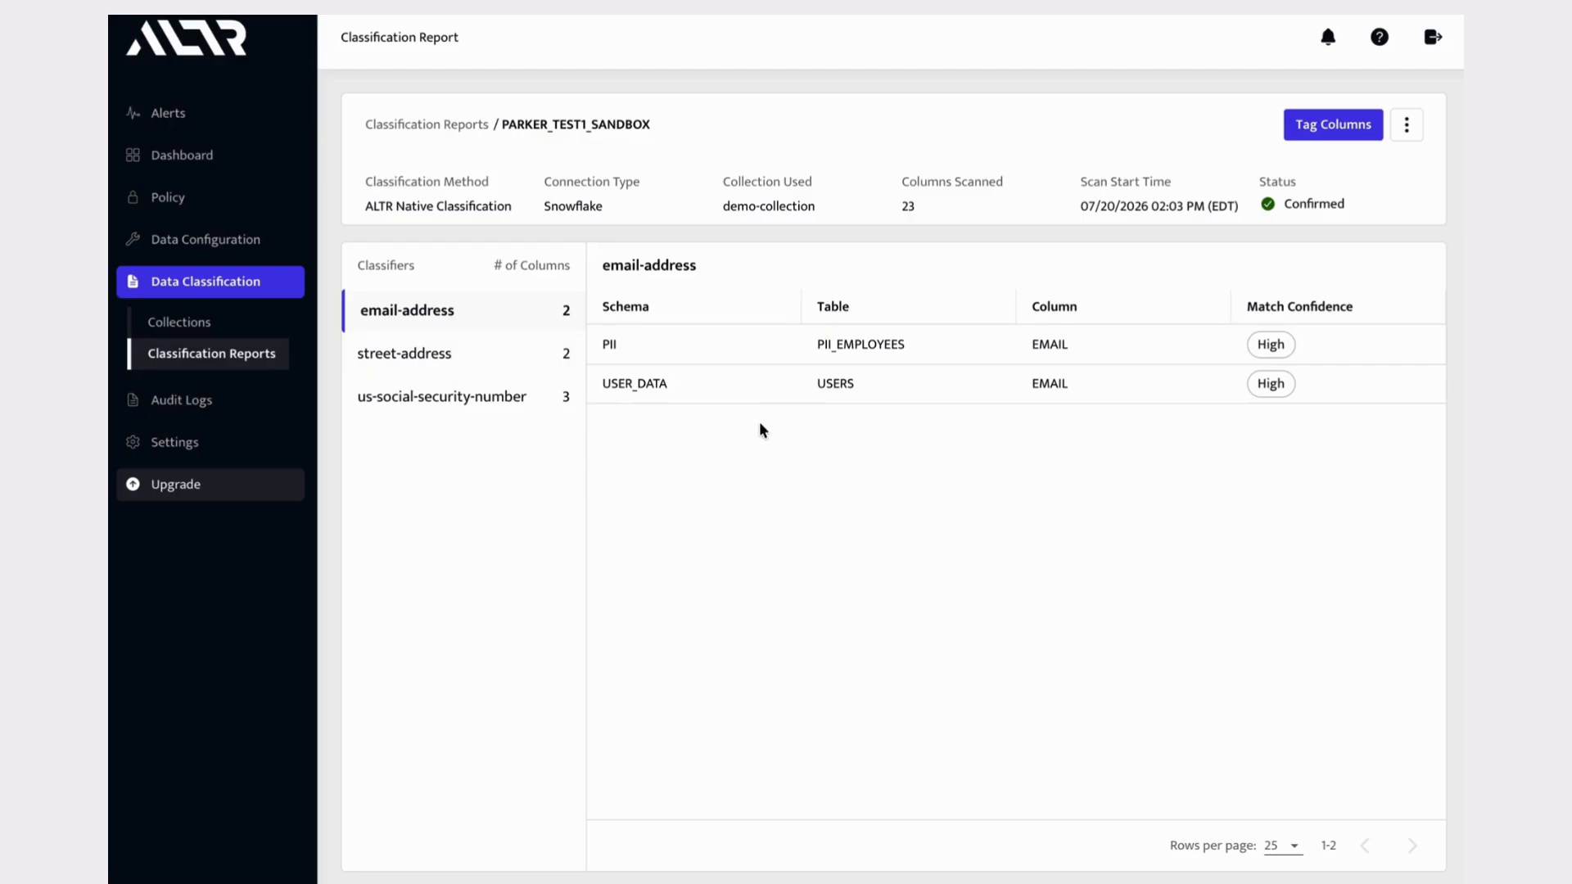
pyautogui.click(421, 353)
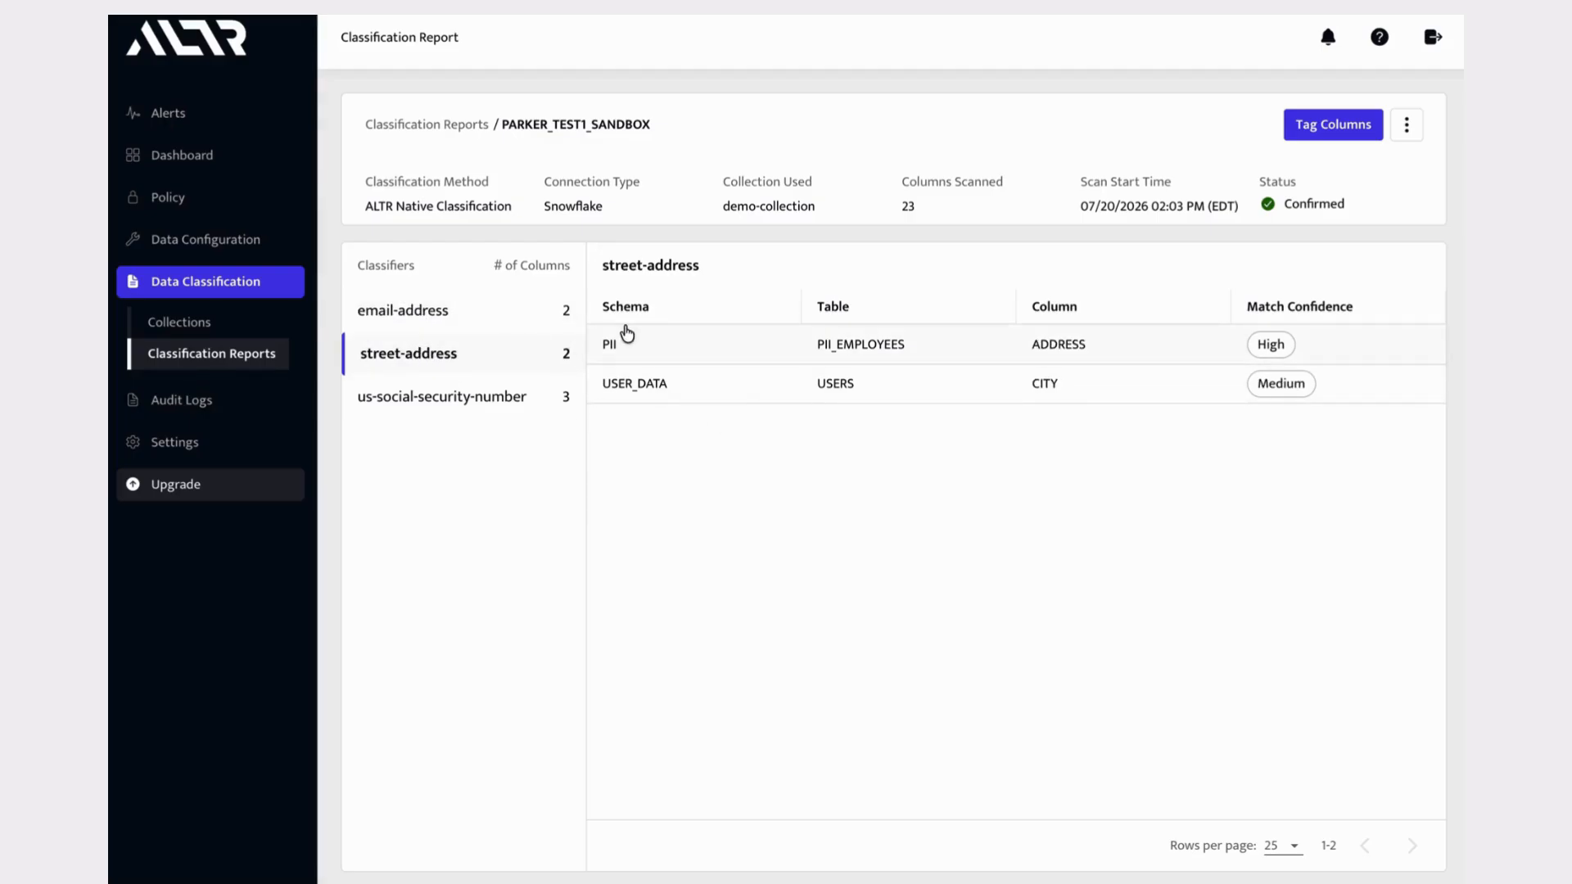
pyautogui.click(479, 398)
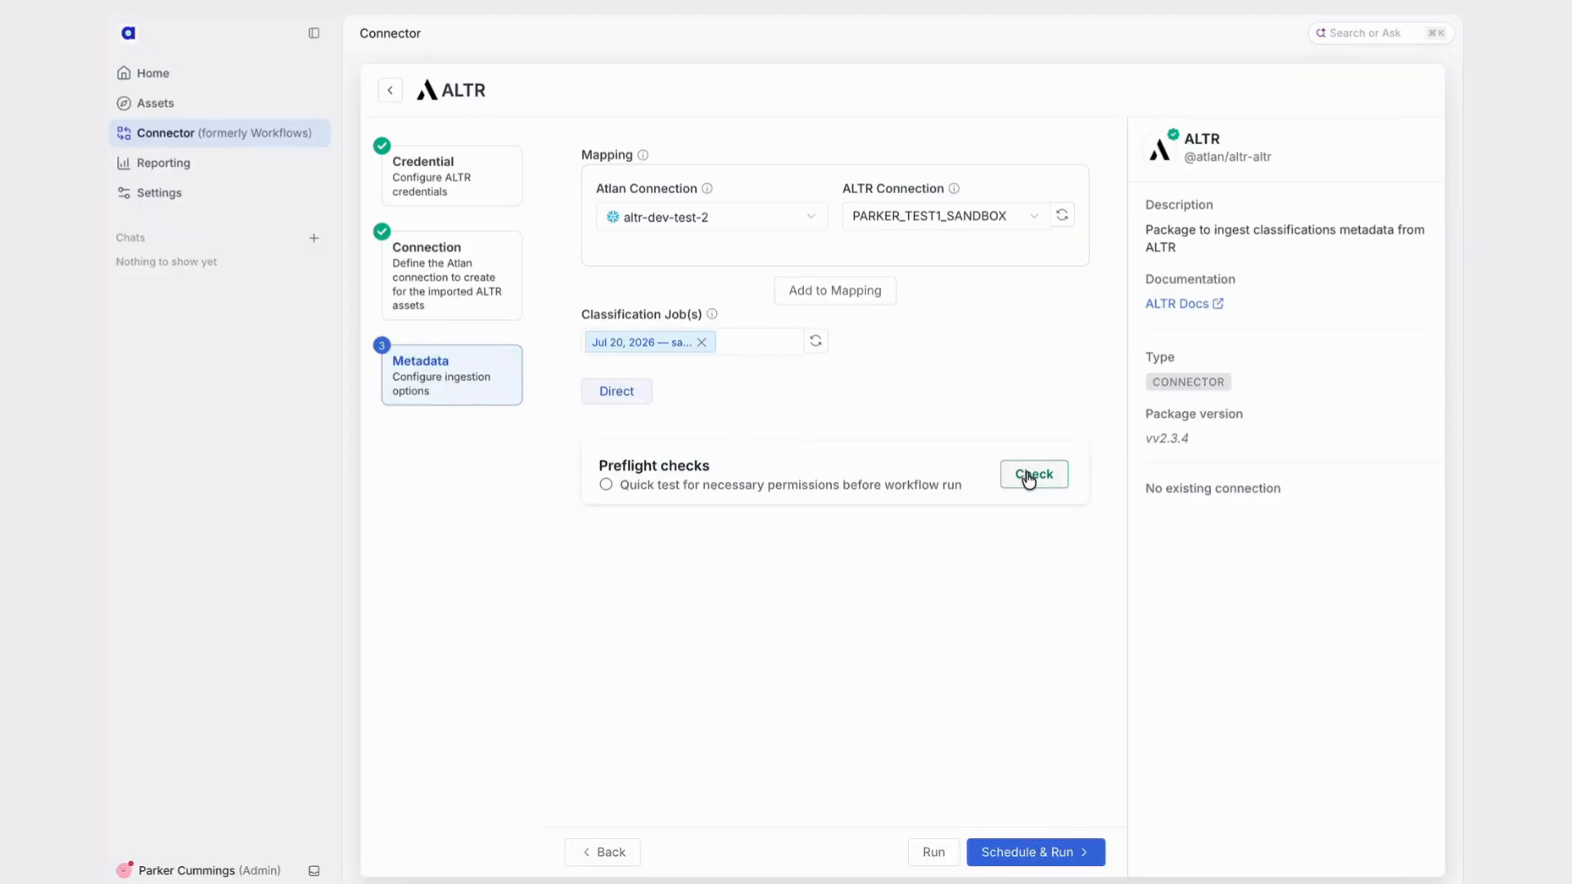
pyautogui.click(1024, 475)
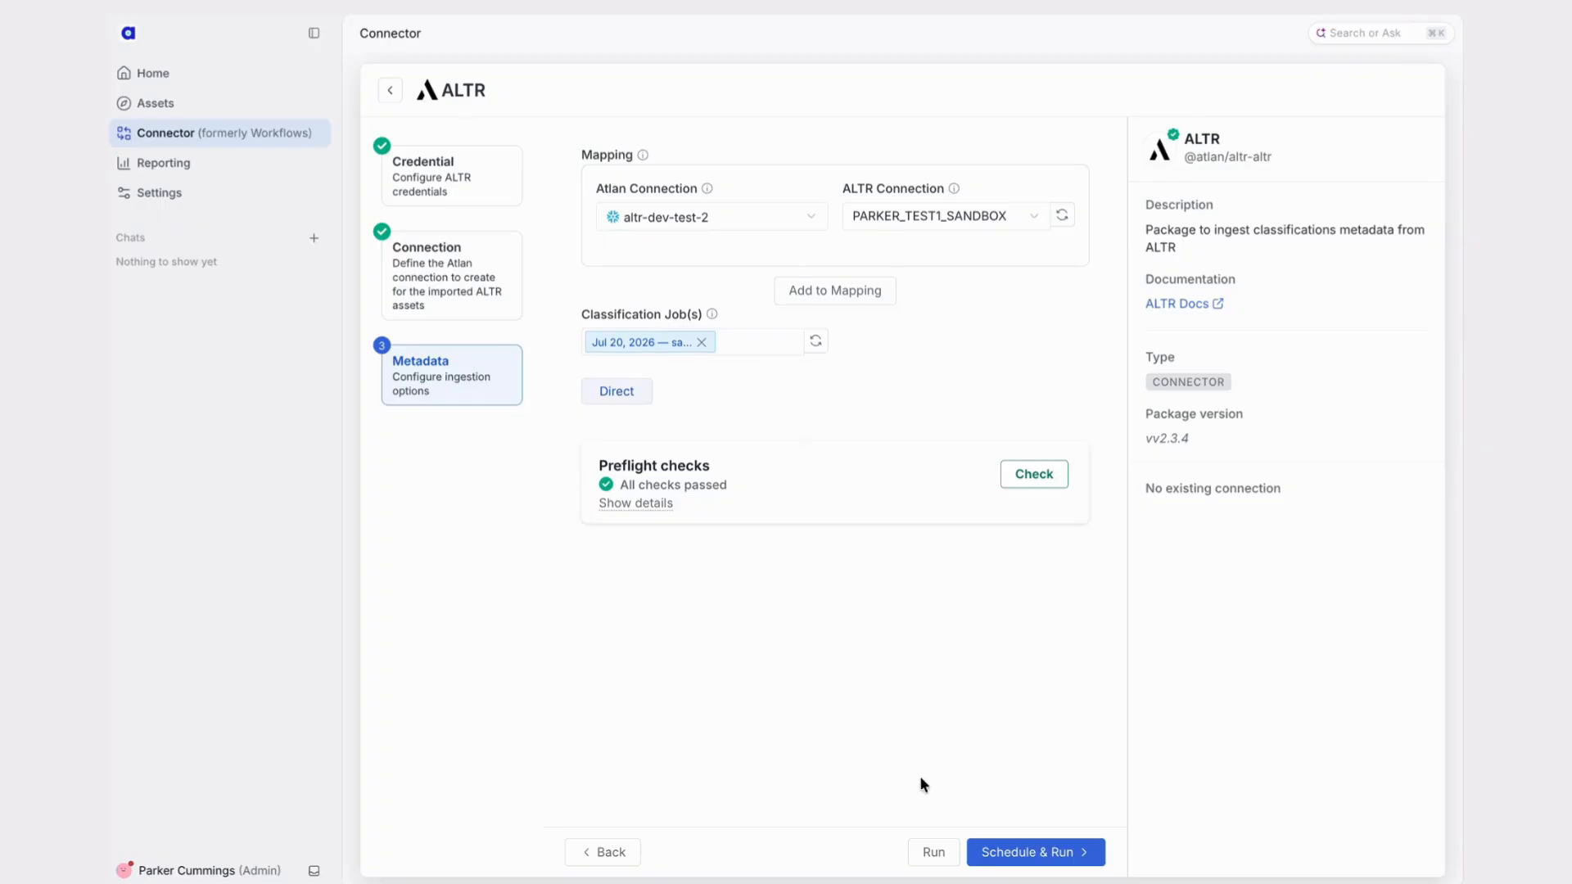
# Run the configured ALTR connector workflow once without a schedule, and open the column list of the PII_EMPLOYEES table asset.
pyautogui.click(927, 852)
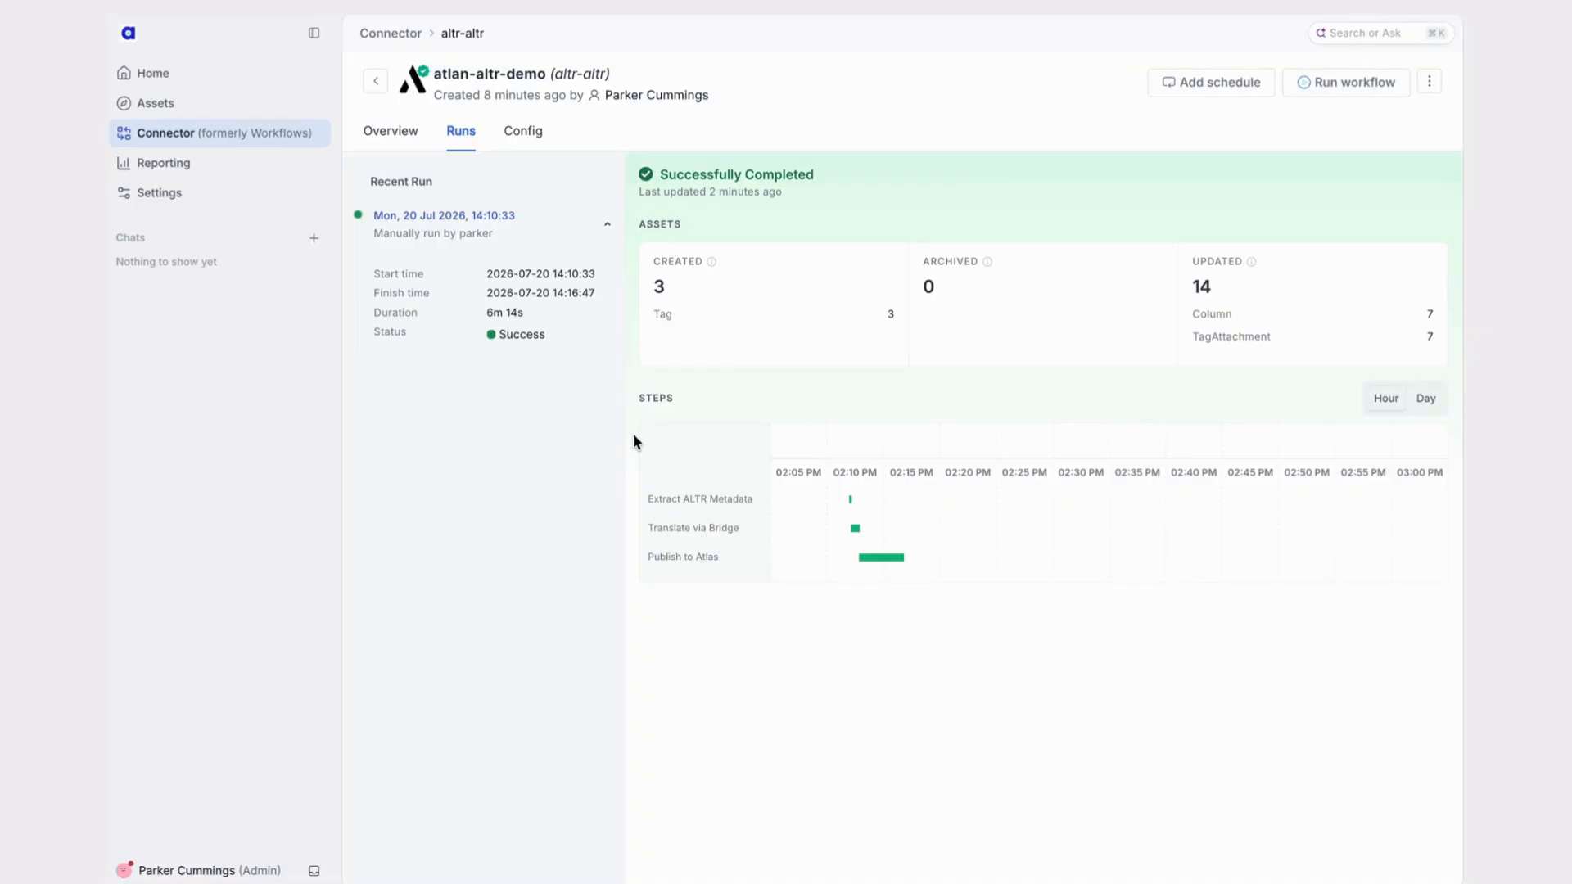
pyautogui.click(183, 114)
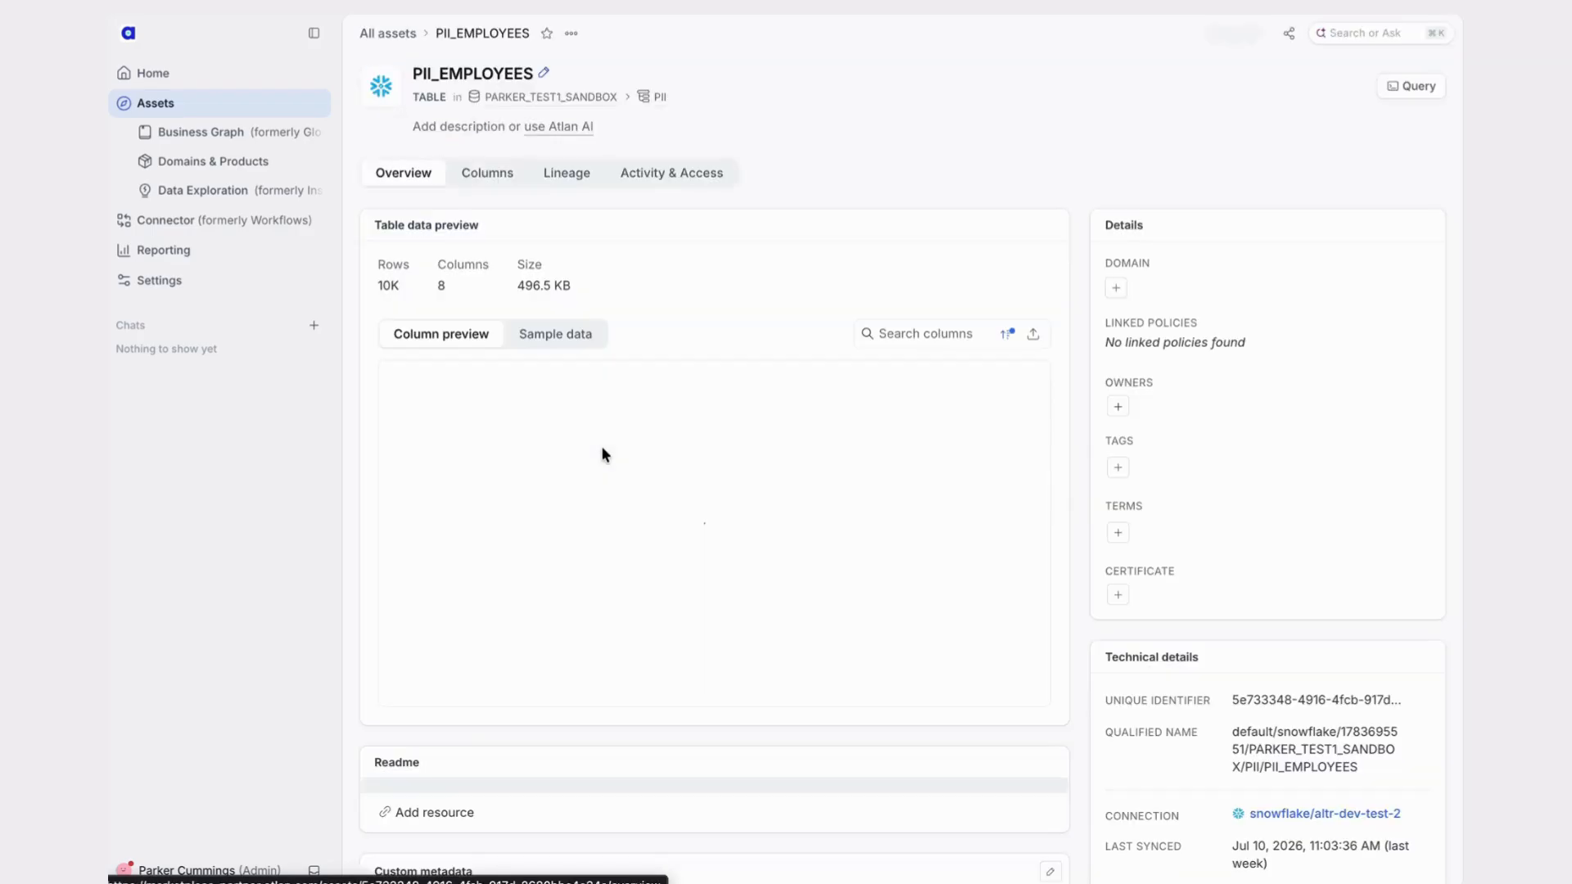
pyautogui.click(475, 175)
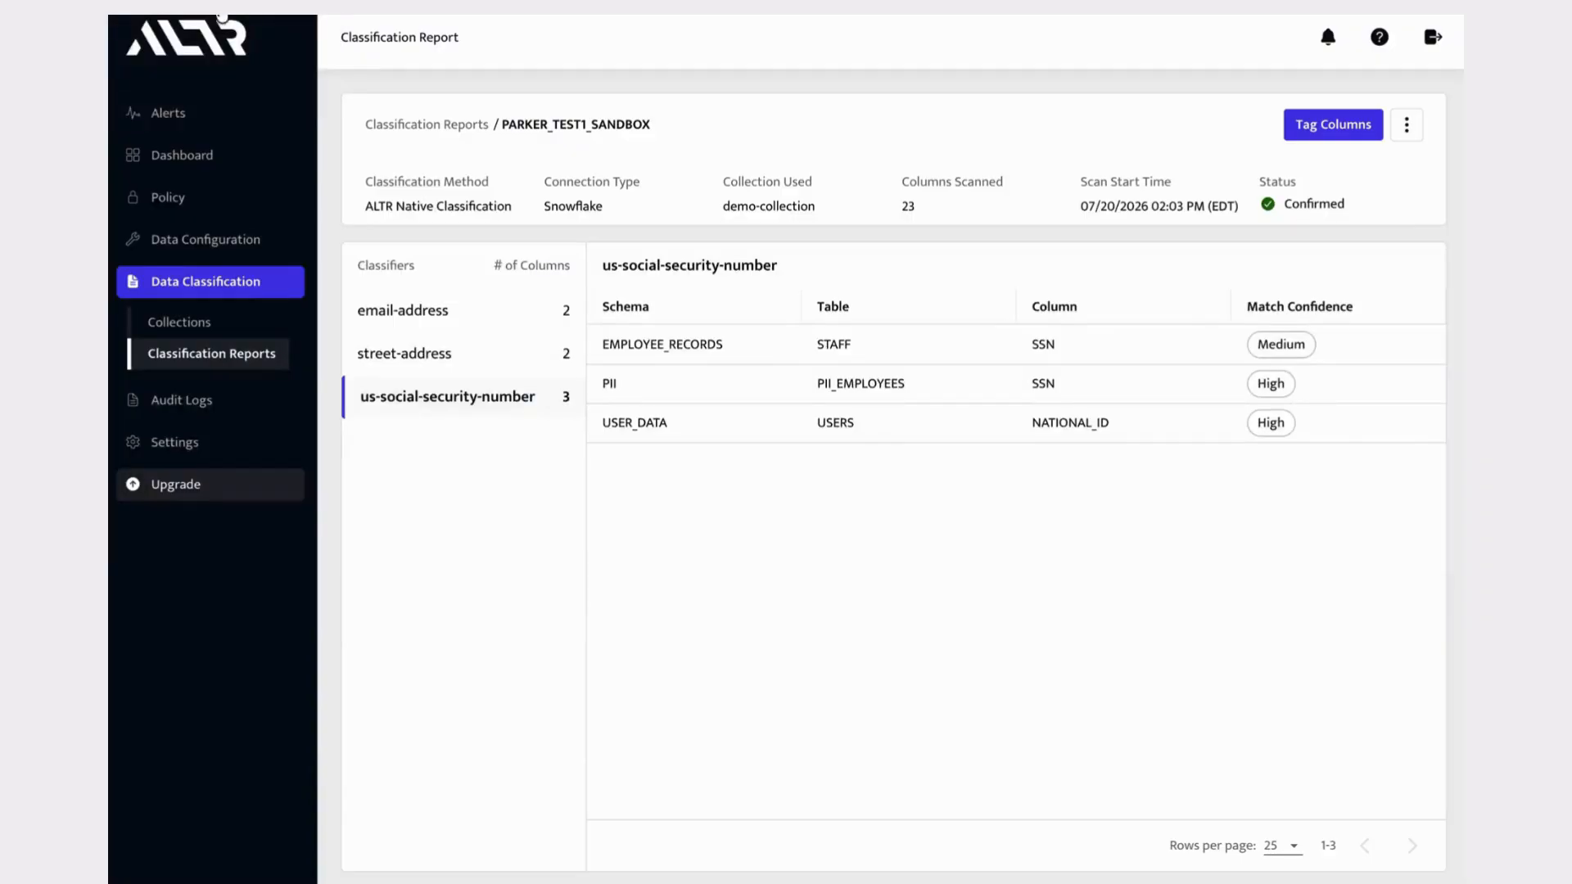
# Switch to the ALTR classification report and examine the PII_EMPLOYEES columns matched by the email-address, street-address and us-social-security-number classifiers.
pyautogui.click(518, 316)
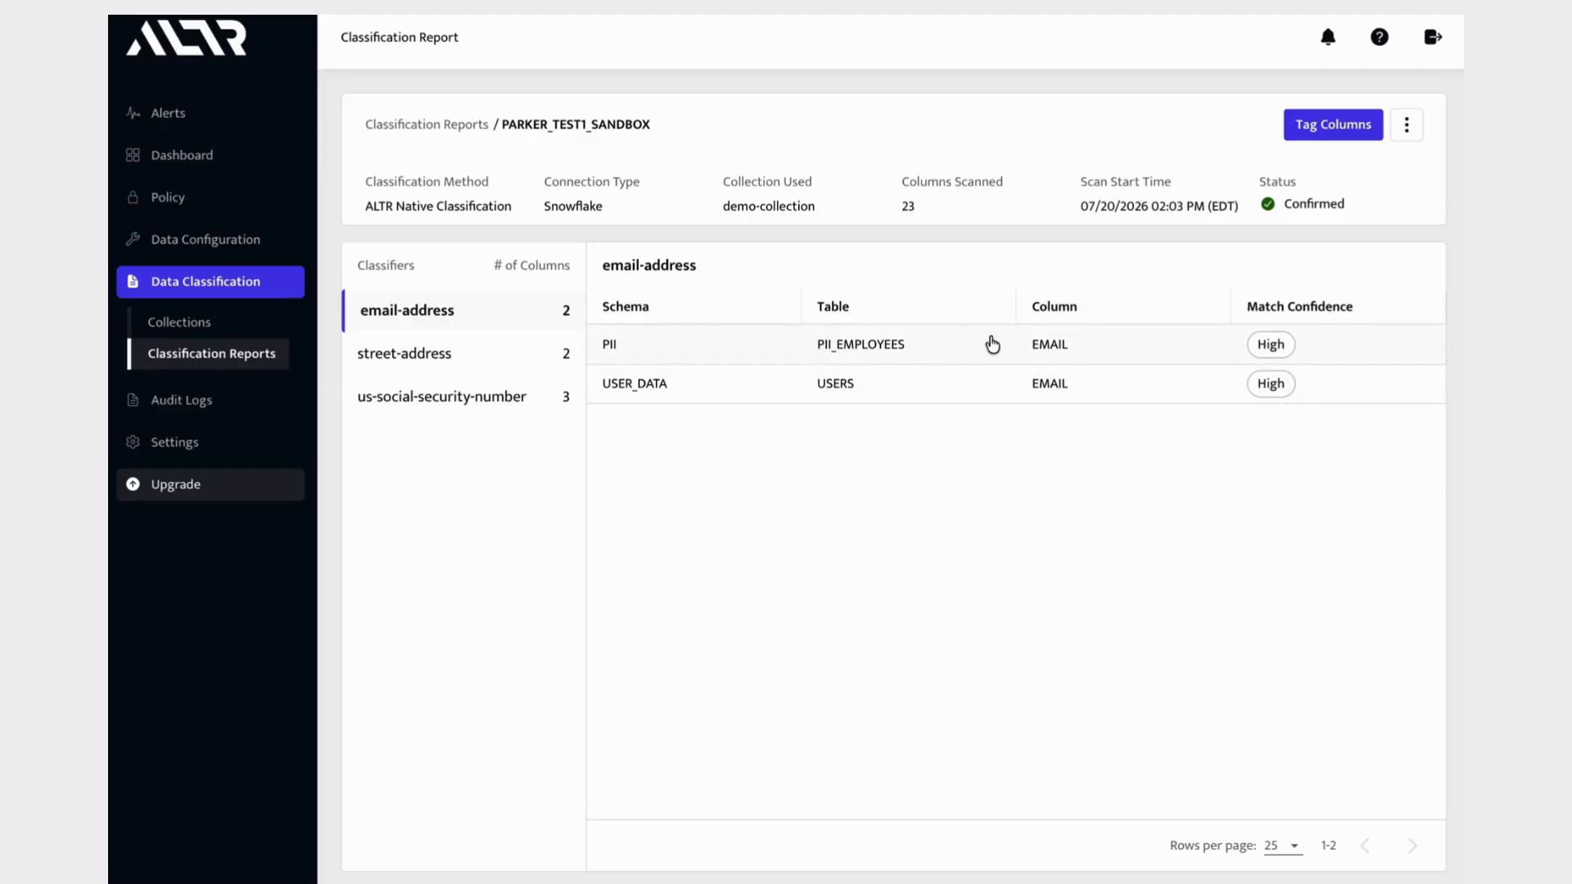
pyautogui.click(451, 348)
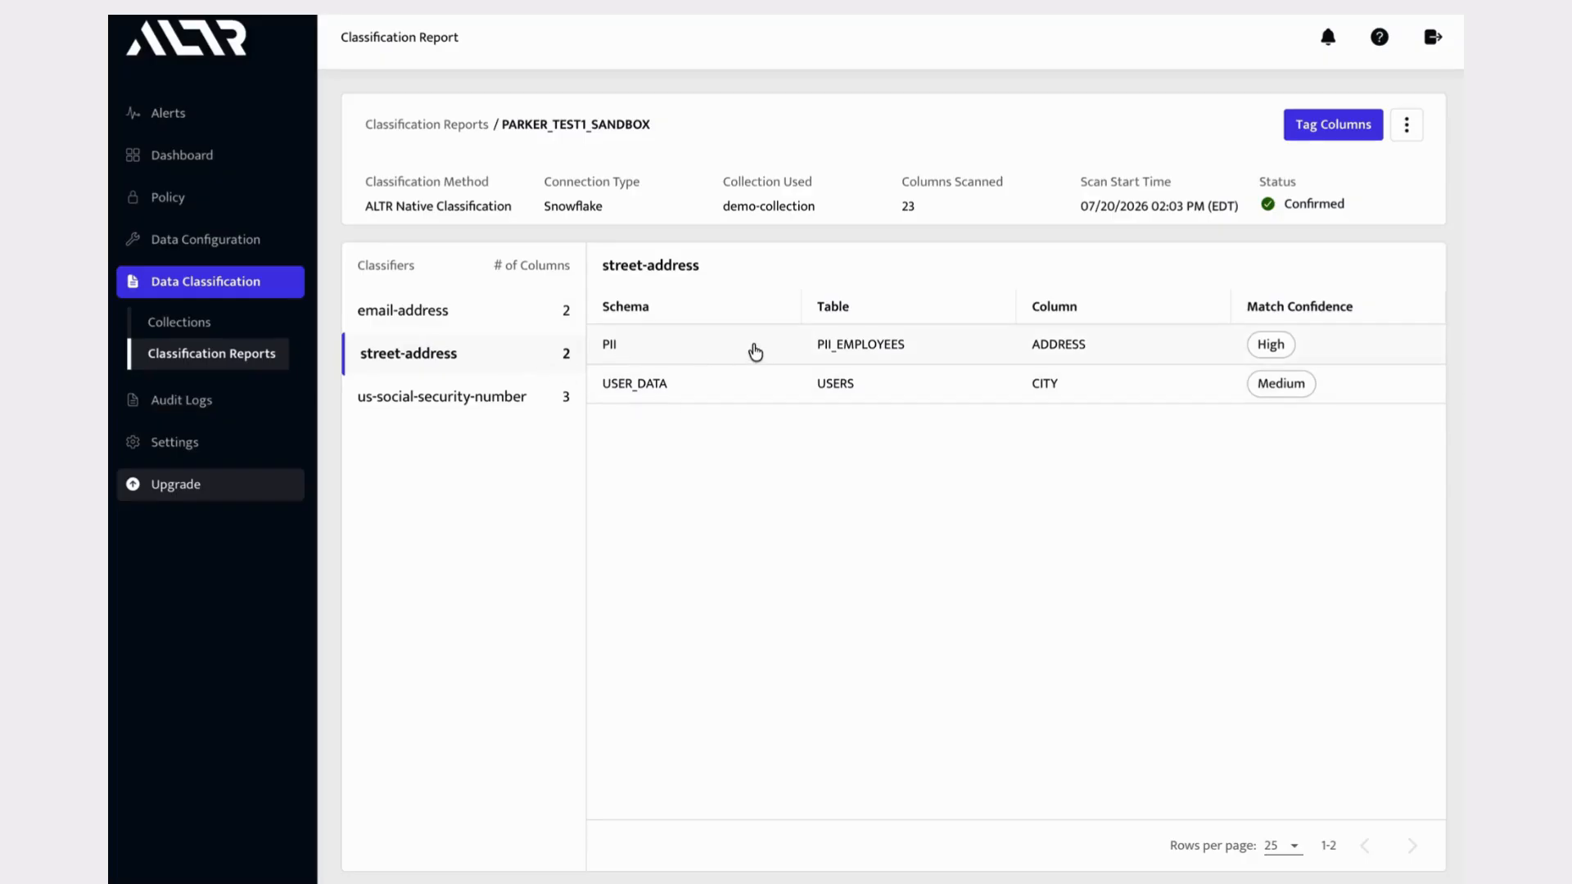
pyautogui.click(415, 397)
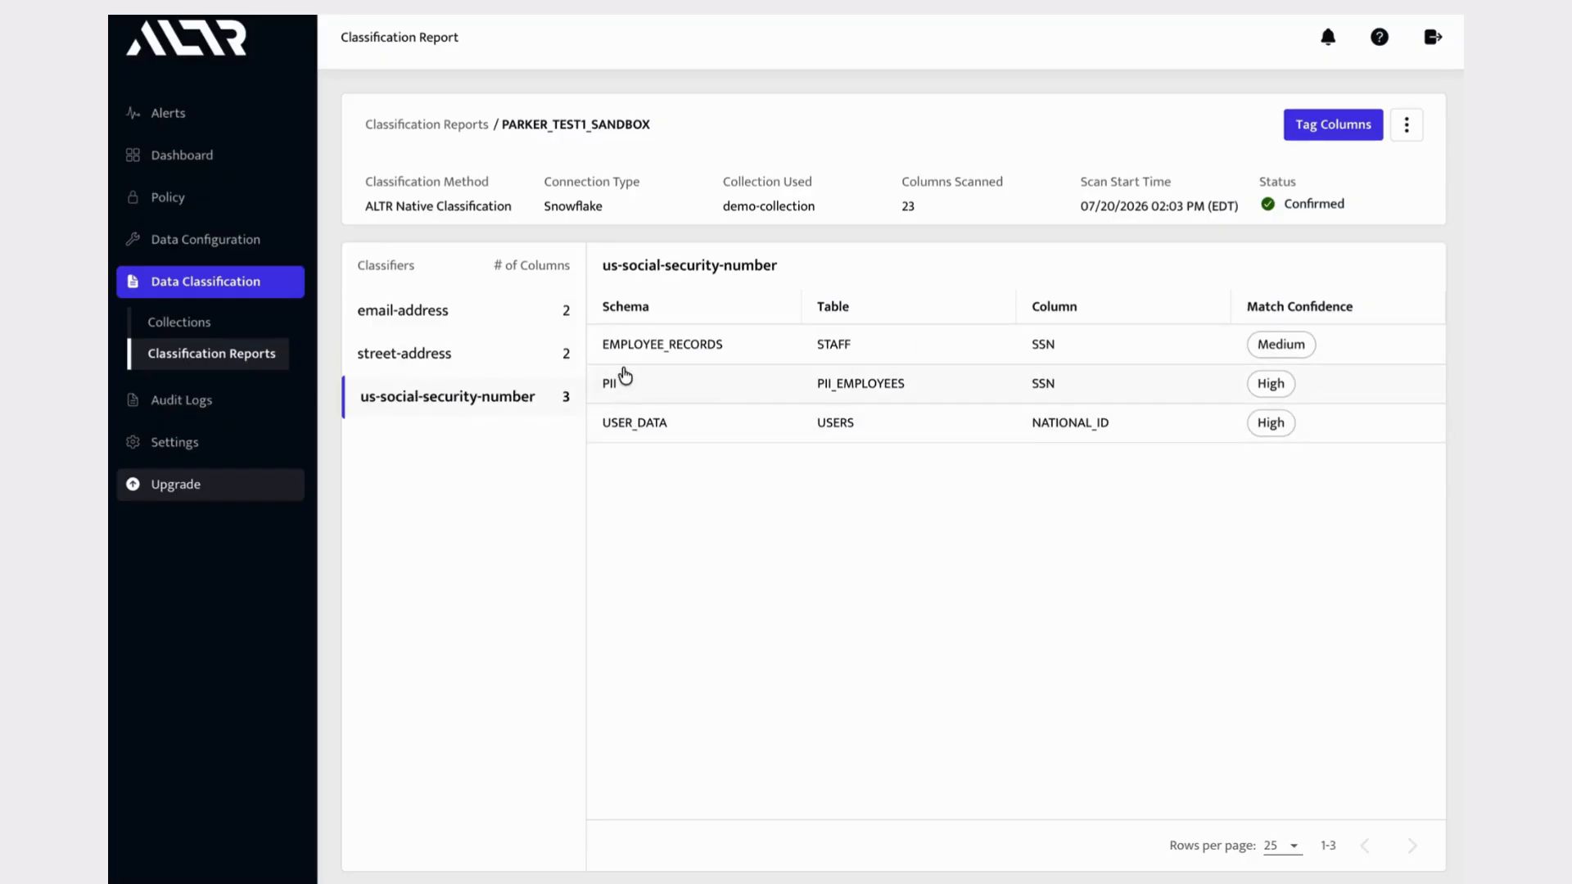